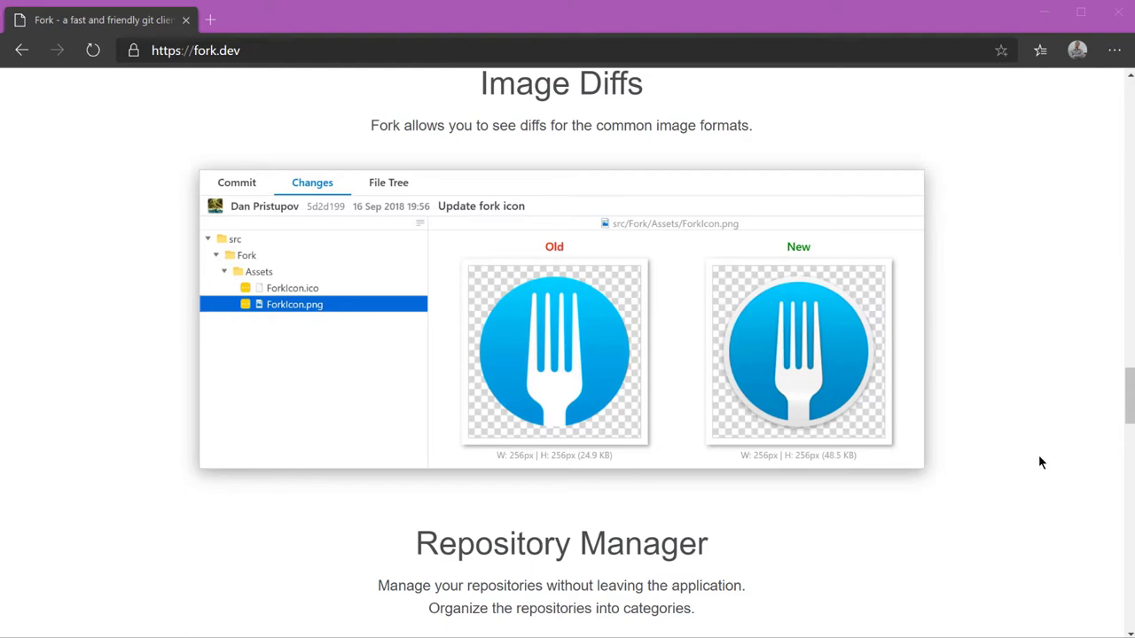
{"action": "left_click", "coordinate": [1044, 11]}
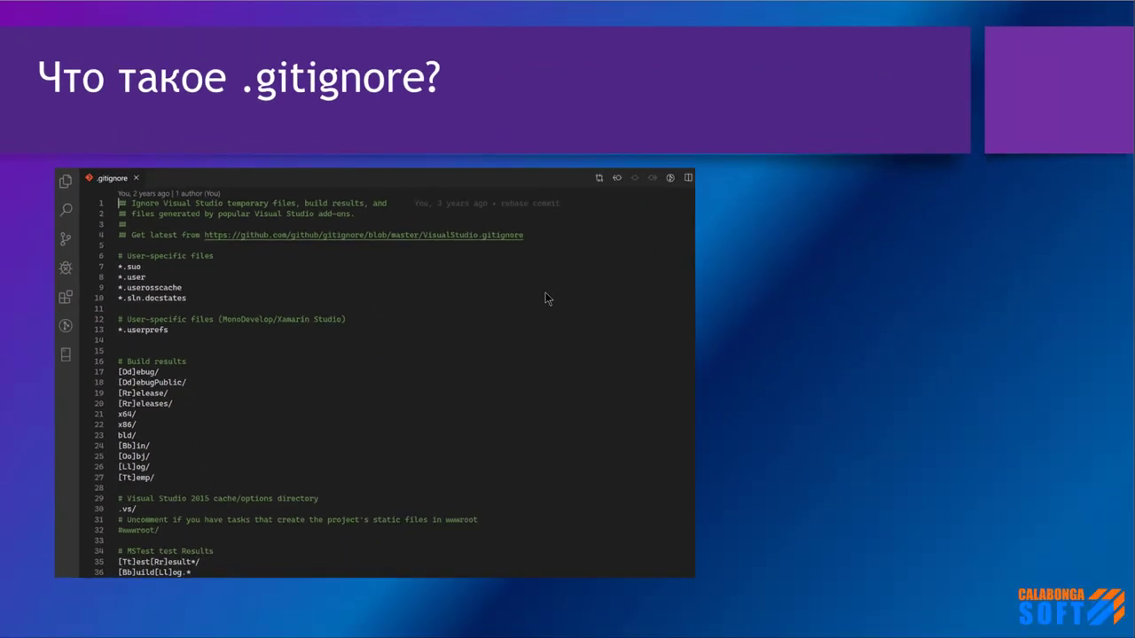
{"action": "key", "text": "Right"}
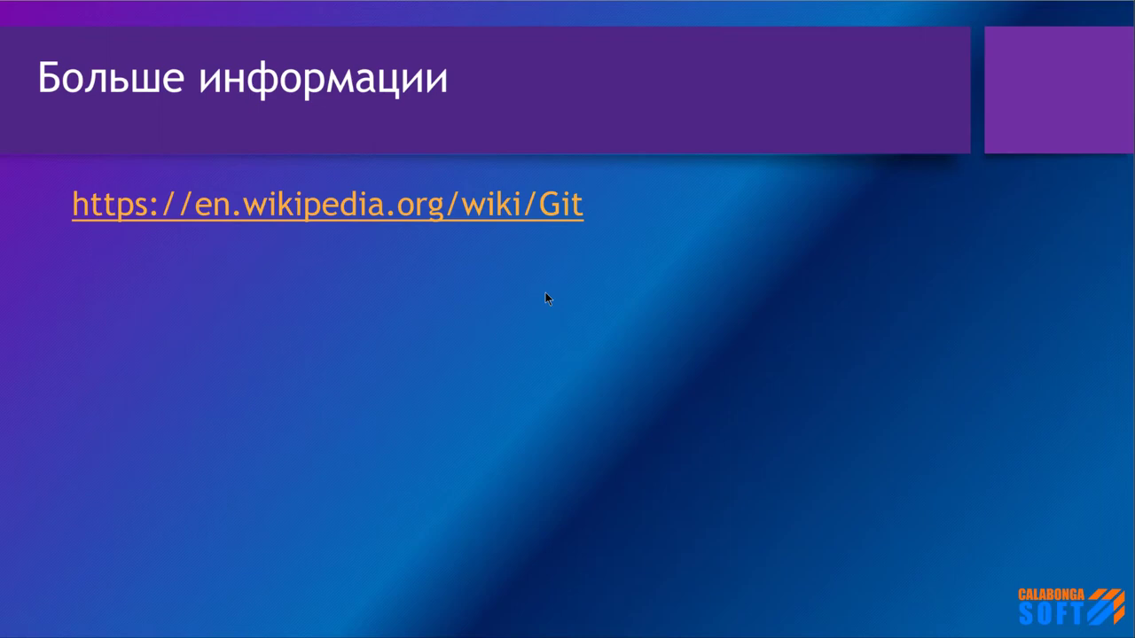
{"action": "key", "text": "Right"}
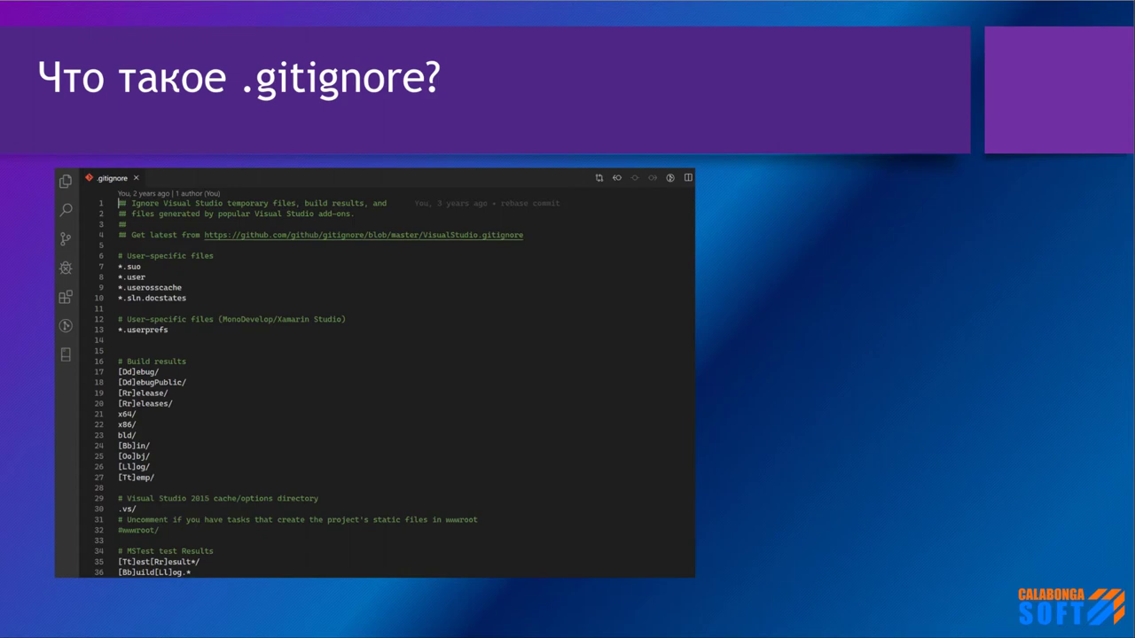
{"action": "key", "text": "Right"}
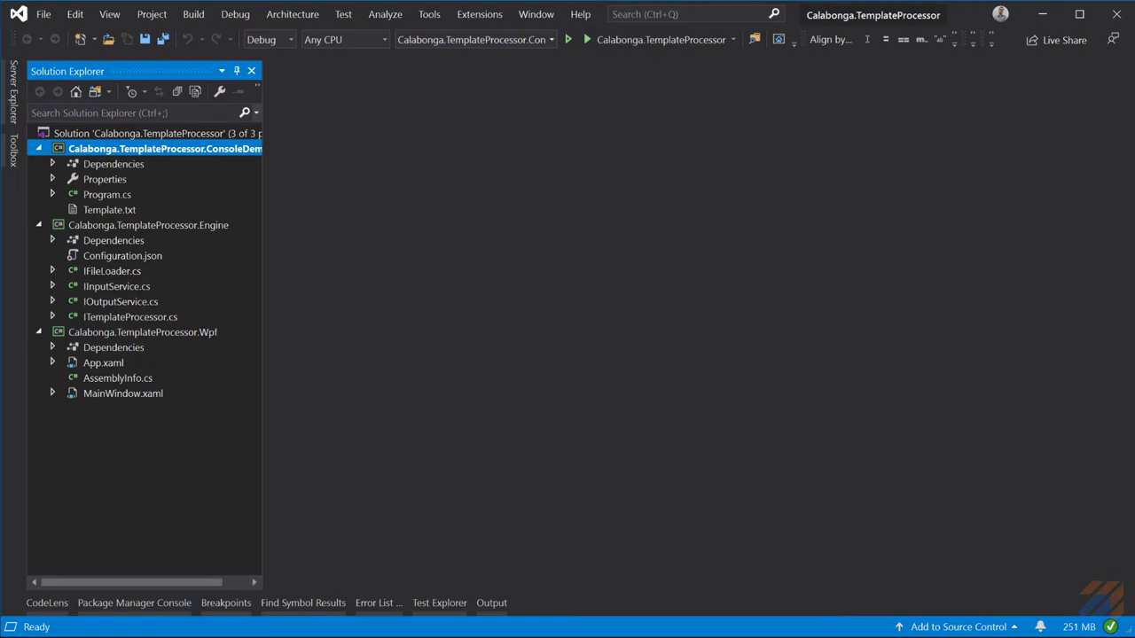
Switch to GitHub in the browser and check which account is signed in.
{"action": "key", "text": "alt+Tab"}
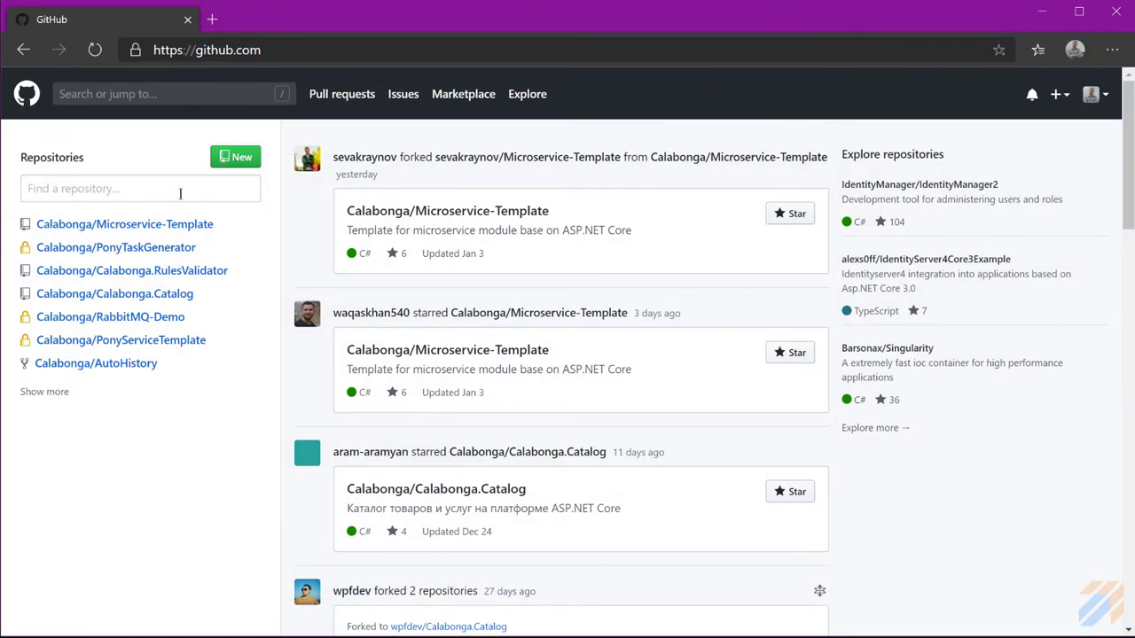
{"action": "left_click", "coordinate": [1099, 97]}
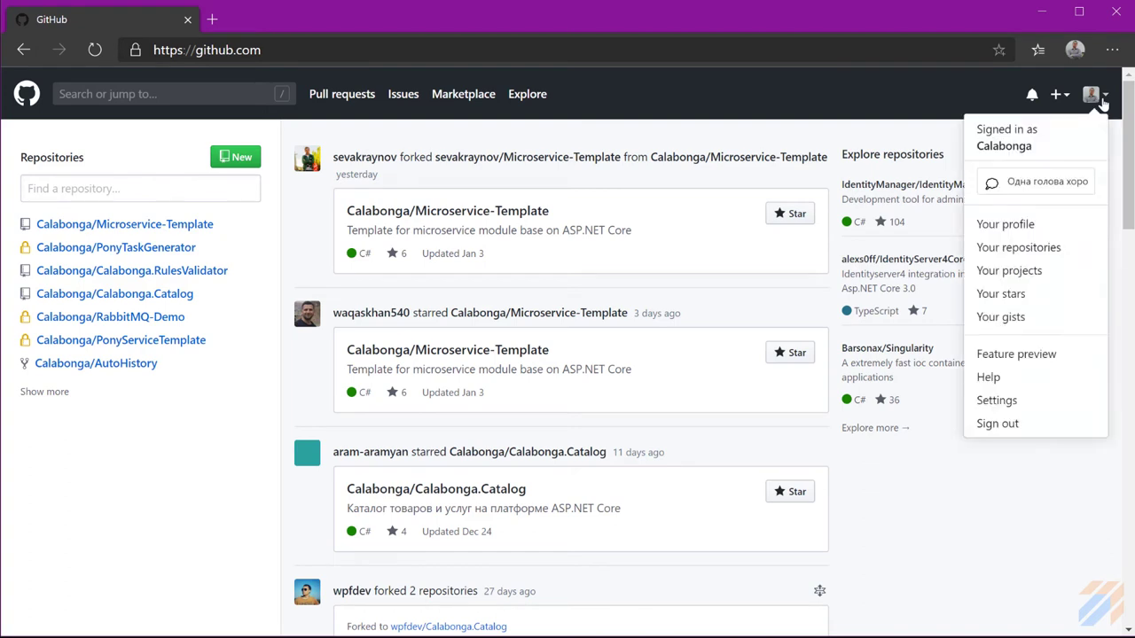
{"action": "left_click", "coordinate": [1042, 11]}
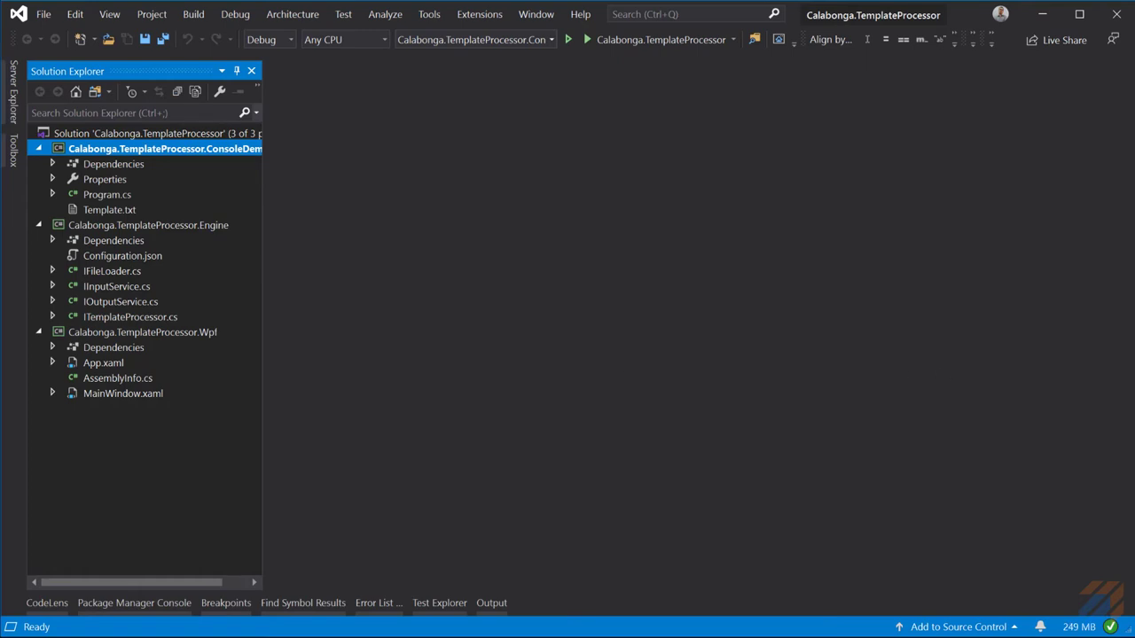
Switch to the Calabonga.TextProcessor project folder in File Explorer and examine its Git configuration files before returning to Visual Studio.
{"action": "key", "text": "alt+Tab"}
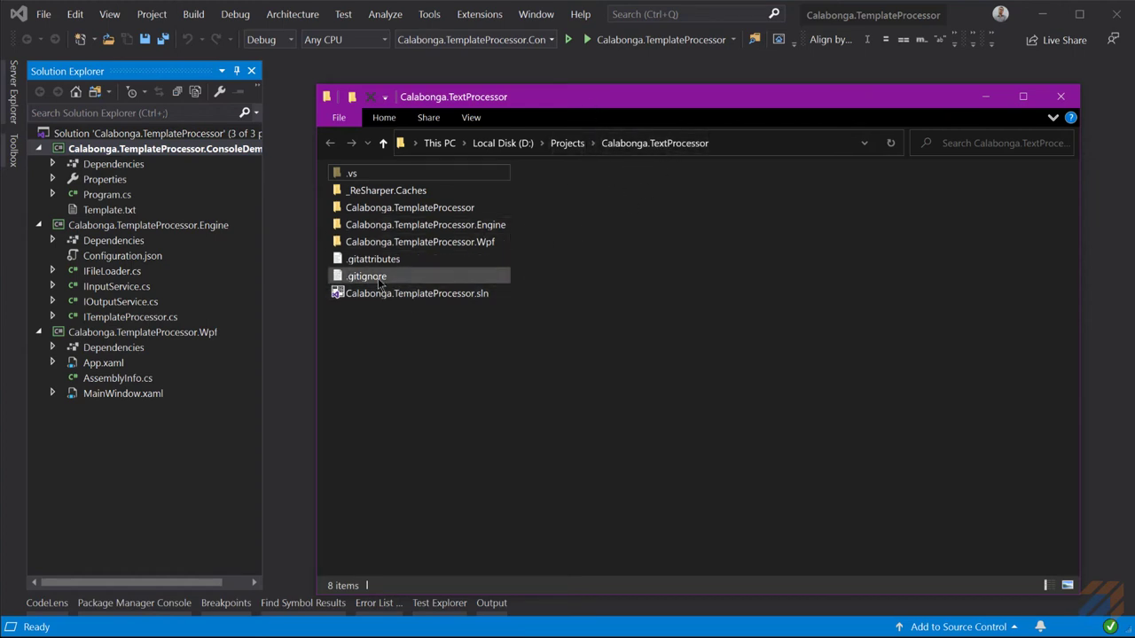
{"action": "left_click", "coordinate": [420, 261]}
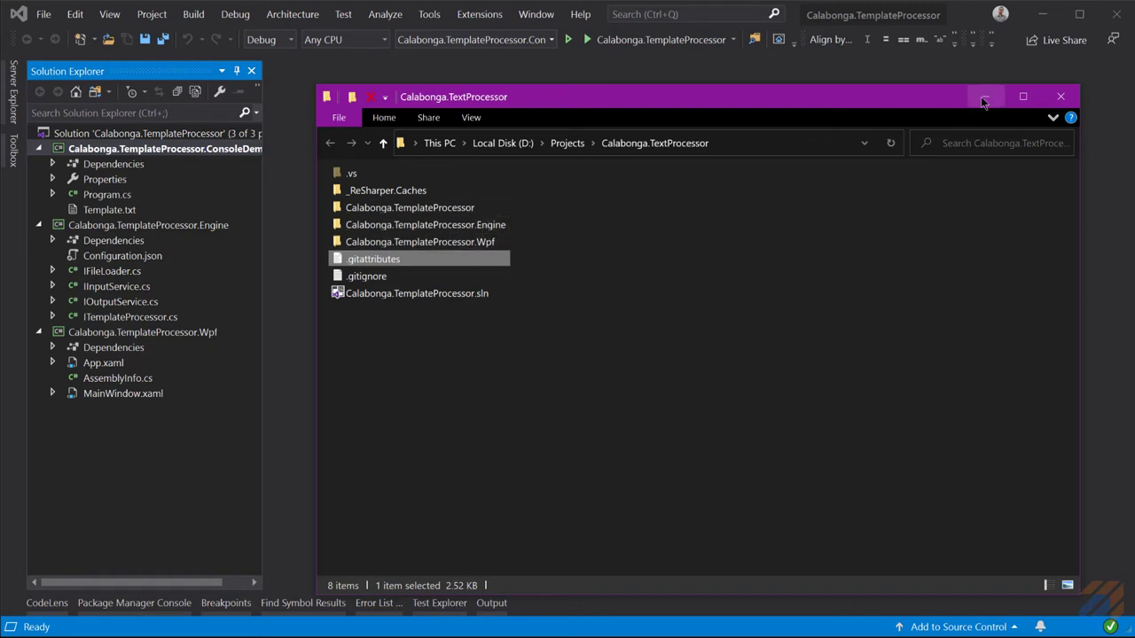
{"action": "left_click", "coordinate": [950, 25]}
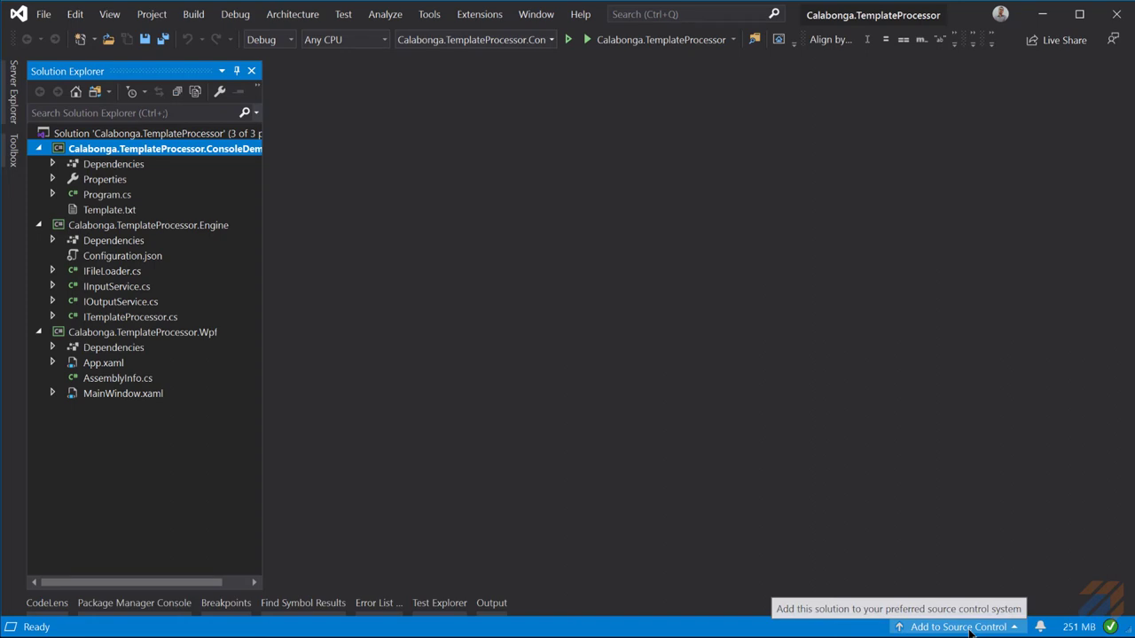
Add the solution to Git source control and check the project folder for its local .git repository.
{"action": "left_click", "coordinate": [968, 630]}
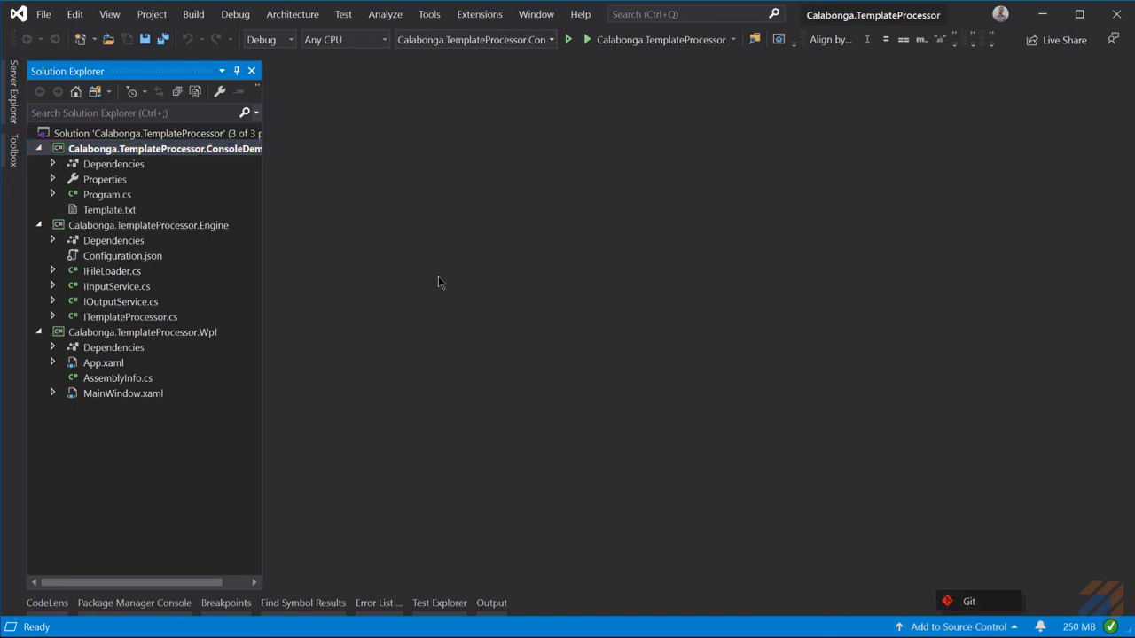
{"action": "left_click", "coordinate": [969, 602]}
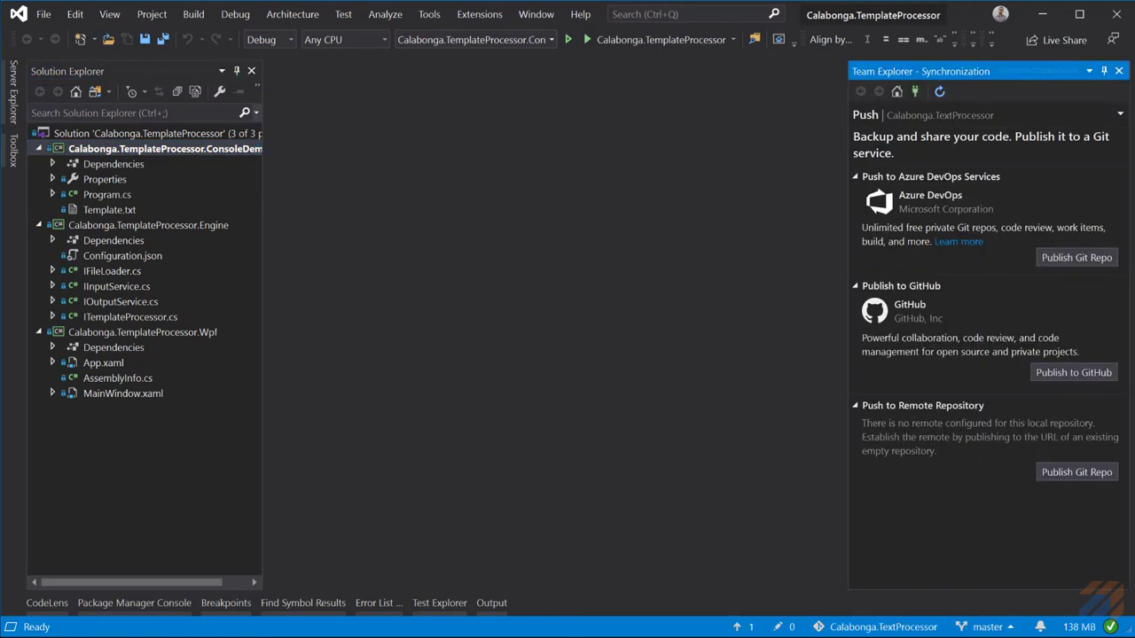
{"action": "key", "text": "alt+Tab"}
{"action": "left_click", "coordinate": [424, 173]}
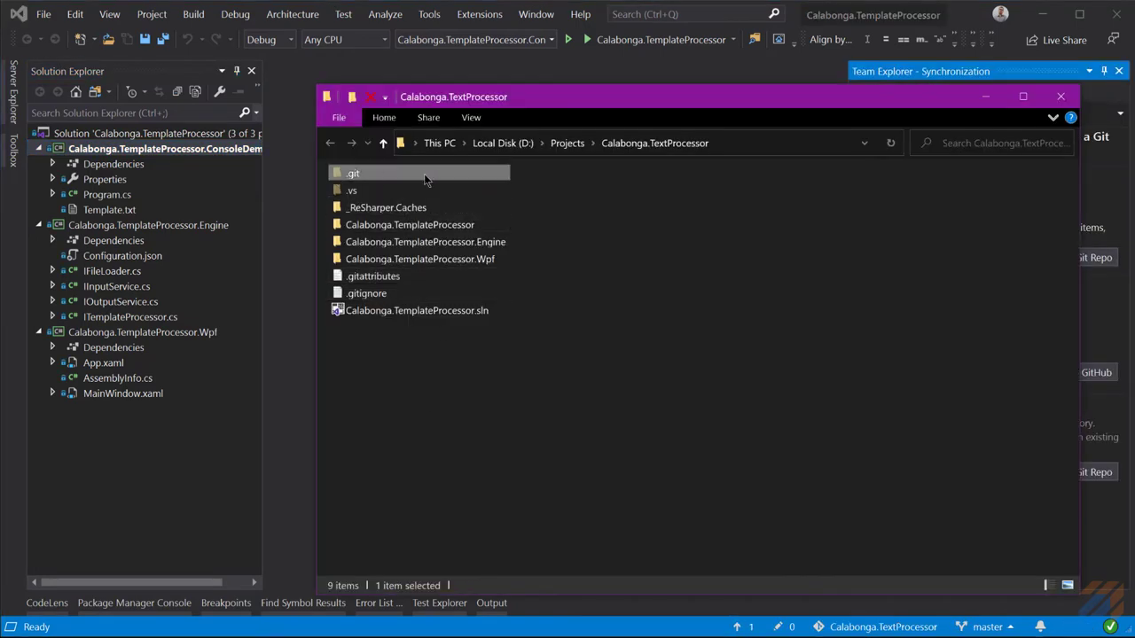
{"action": "mouse_move", "coordinate": [440, 174]}
{"action": "left_click", "coordinate": [985, 100]}
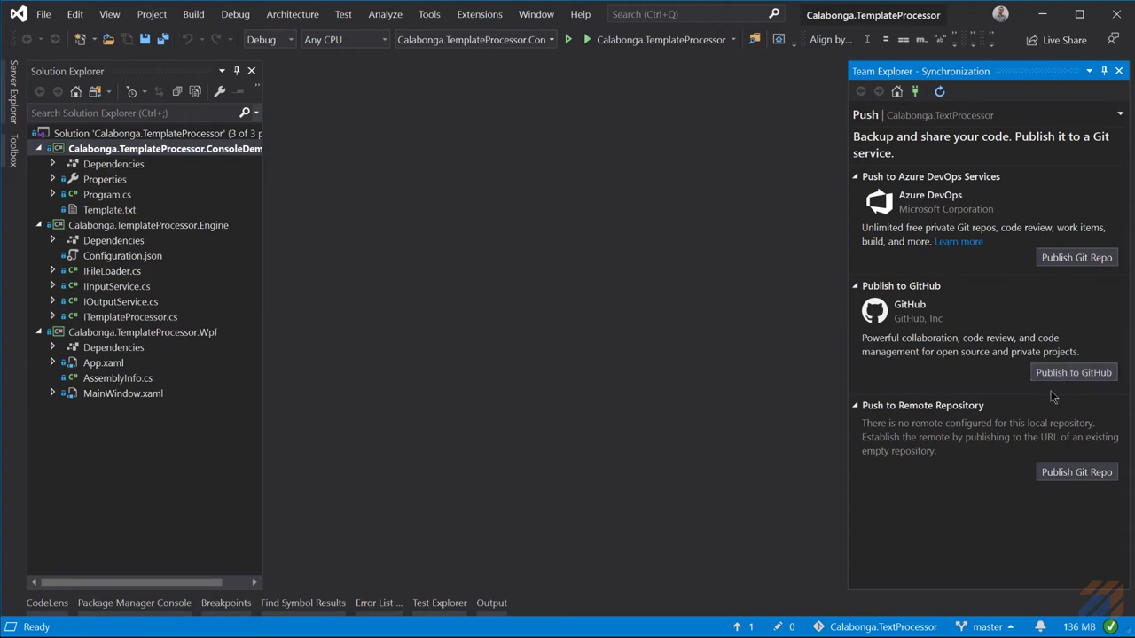
{"action": "left_click", "coordinate": [1119, 71]}
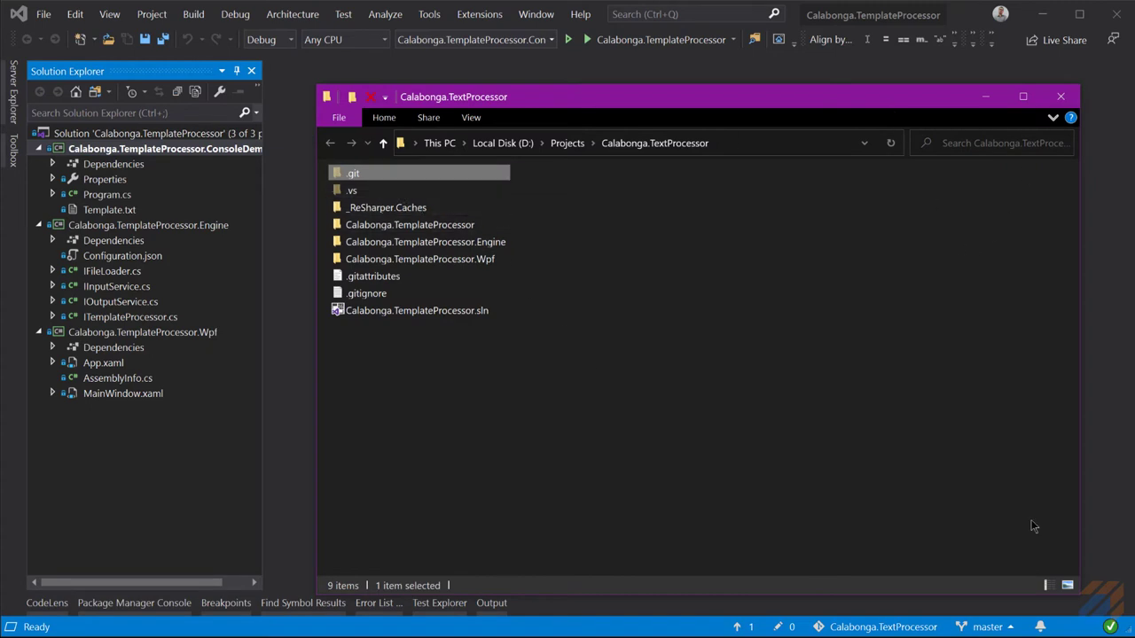
Open the source control connections, collapse the local Git repositories and review the GitHub connection options.
{"action": "left_click", "coordinate": [931, 627]}
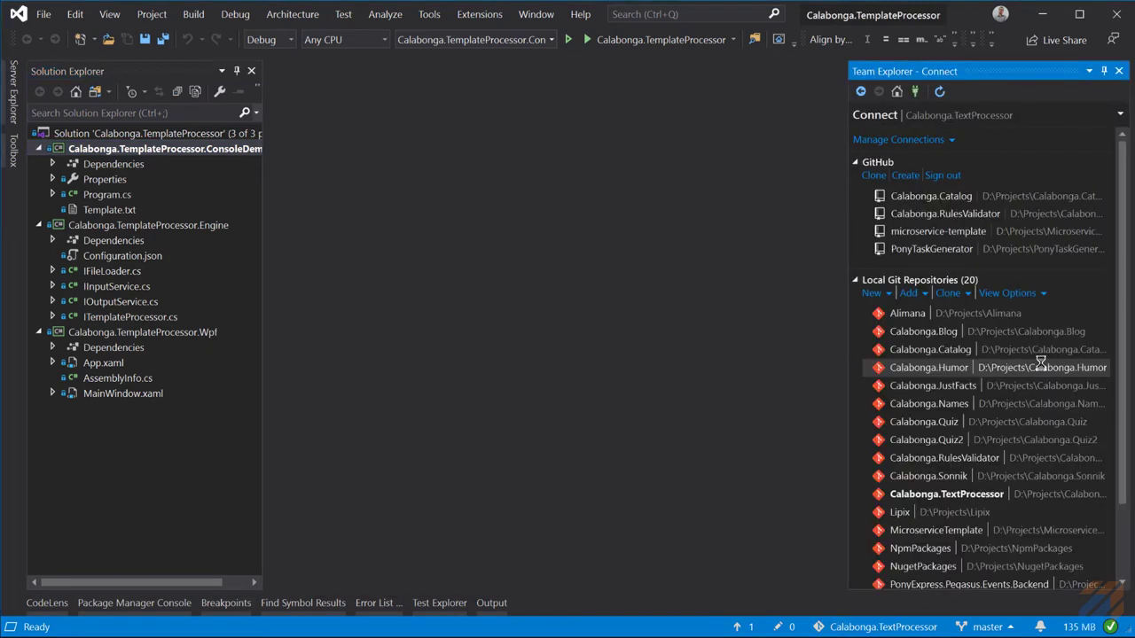
{"action": "left_click", "coordinate": [855, 163]}
{"action": "left_click", "coordinate": [855, 178]}
{"action": "left_click", "coordinate": [855, 164]}
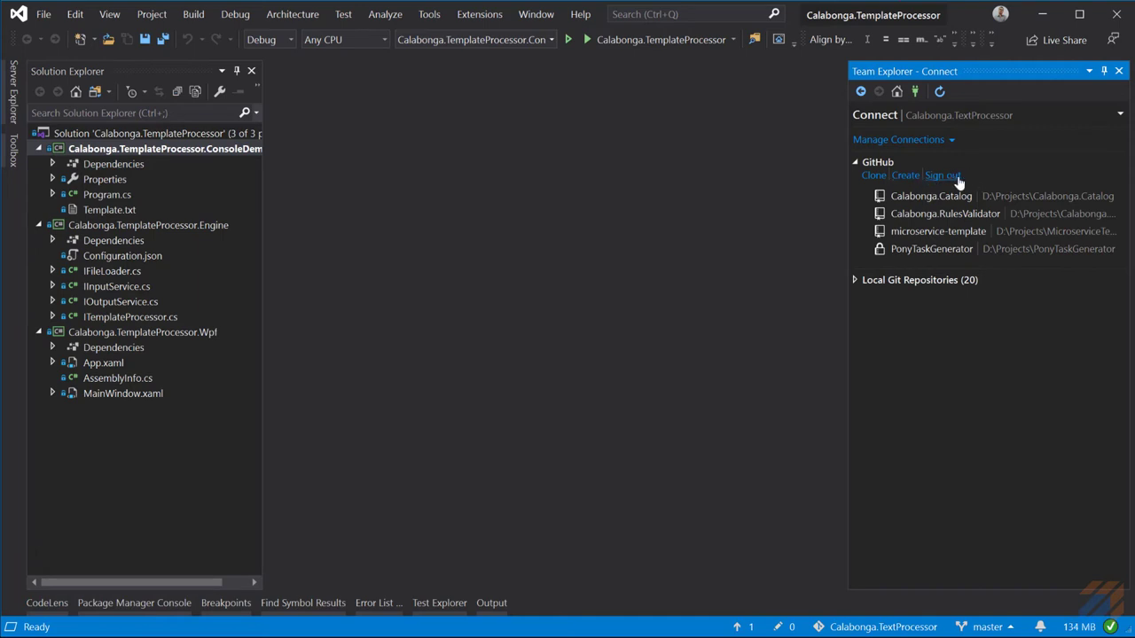
{"action": "left_click", "coordinate": [1118, 71]}
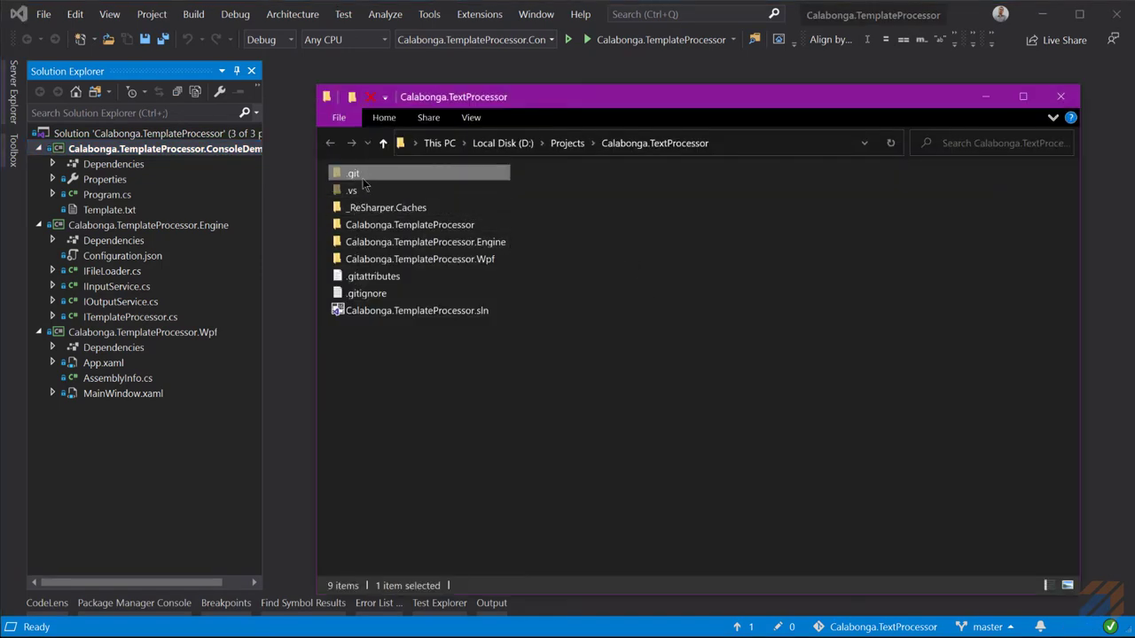
Delete the .git folder from the Calabonga.TextProcessor folder and restart Visual Studio.
{"action": "left_click", "coordinate": [370, 97]}
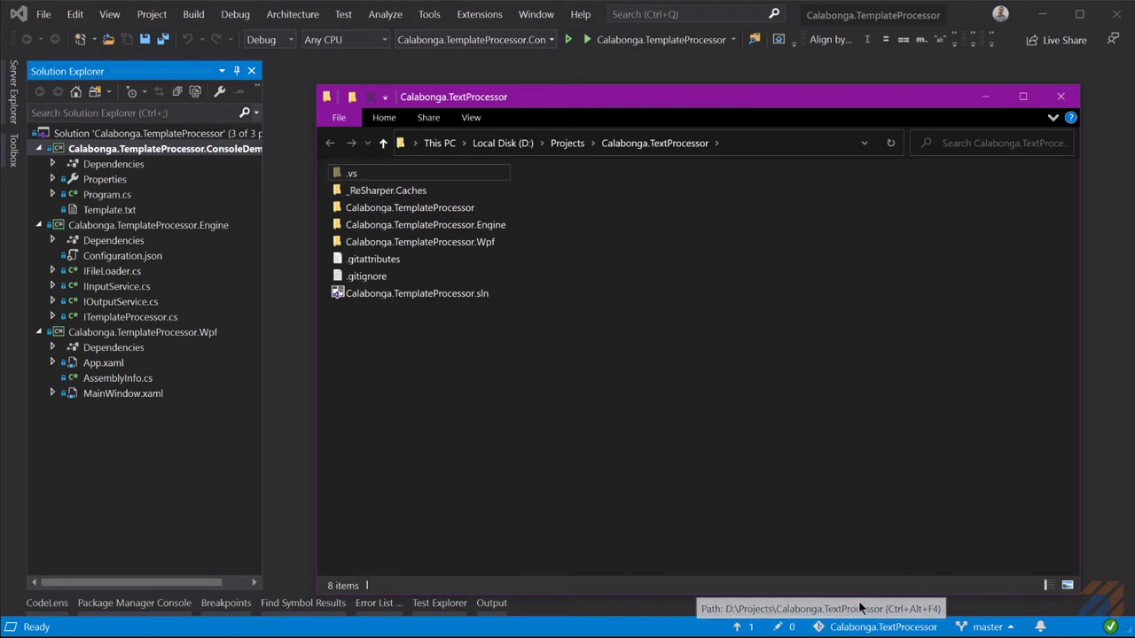
{"action": "left_click", "coordinate": [46, 25]}
{"action": "left_click", "coordinate": [43, 14]}
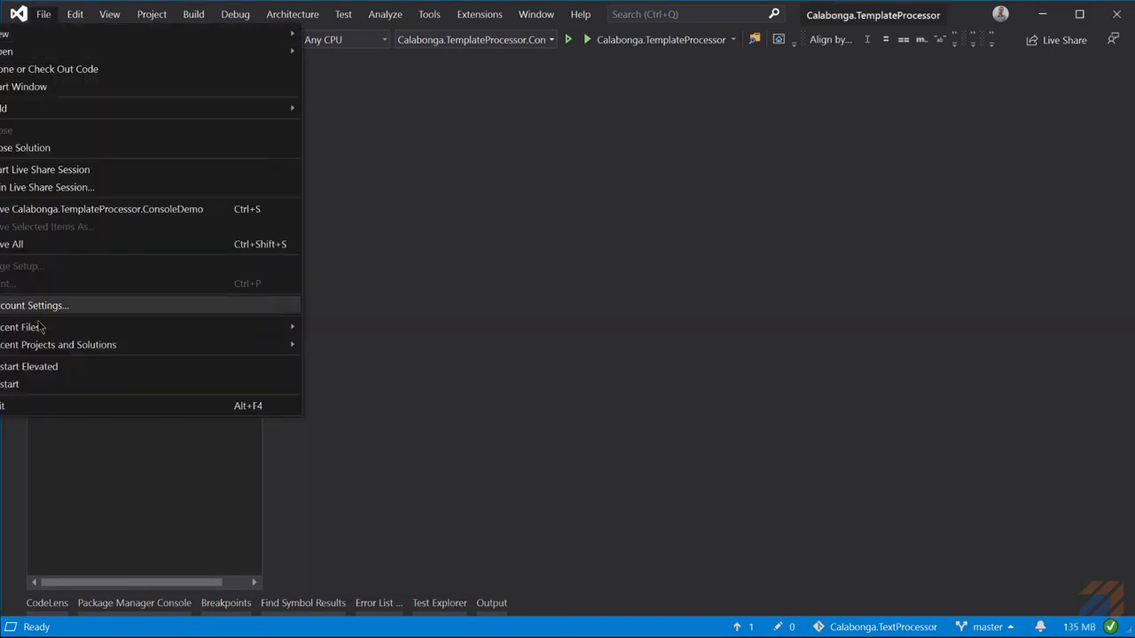
{"action": "left_click", "coordinate": [10, 384]}
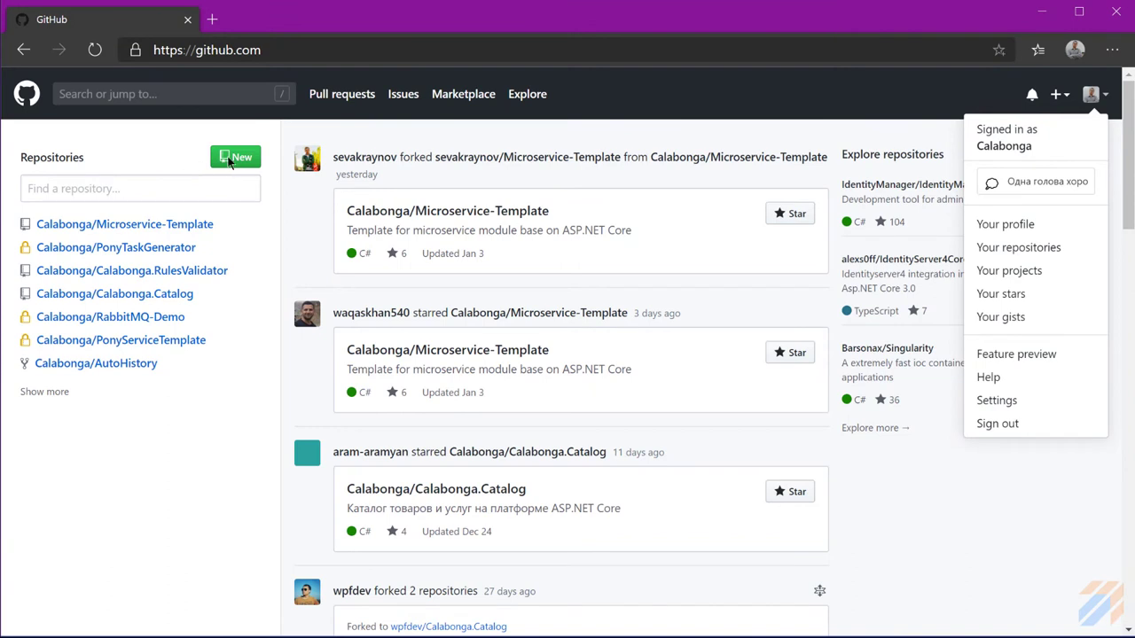
Start a new repository on GitHub and name it TemplateProcessor.
{"action": "left_click", "coordinate": [205, 172]}
{"action": "left_click", "coordinate": [232, 157]}
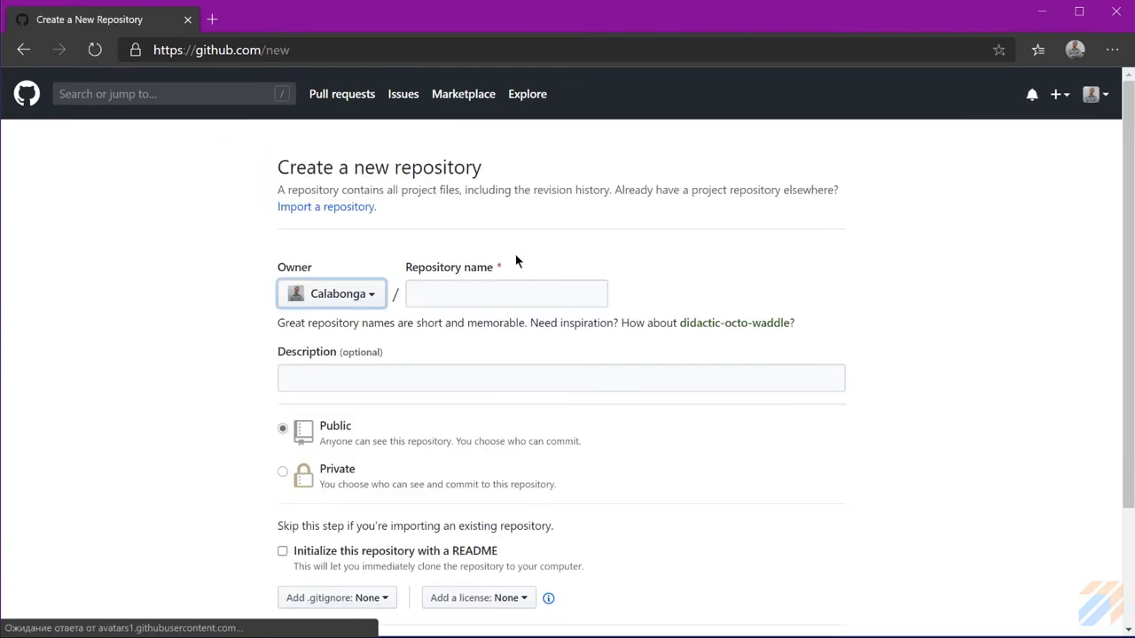
{"action": "left_click", "coordinate": [470, 294]}
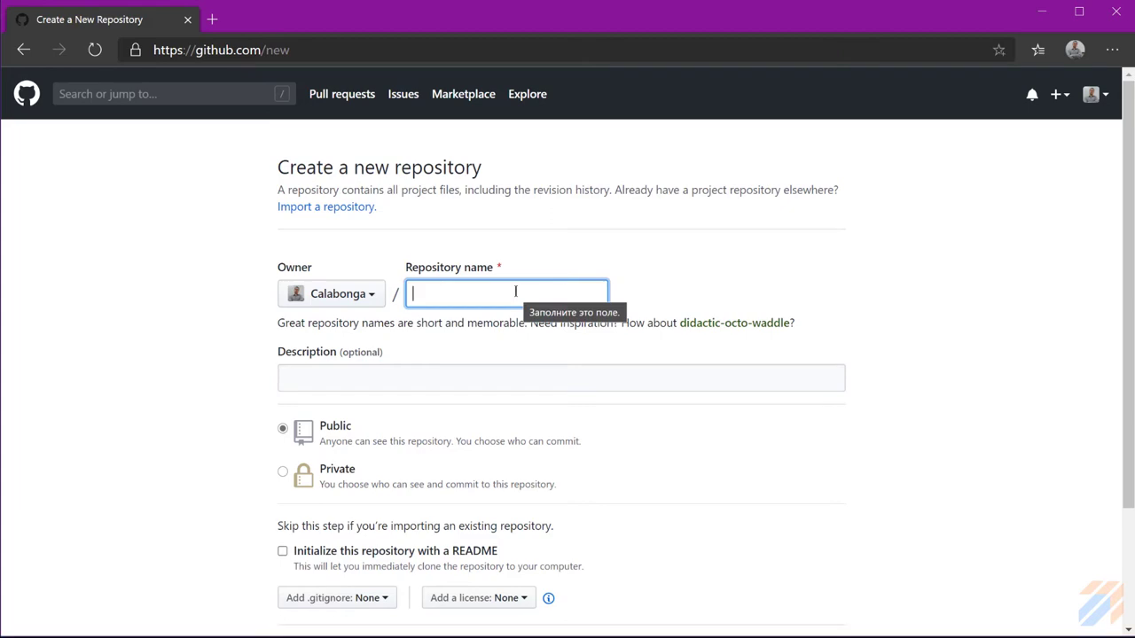
{"action": "key", "text": "alt+Tab"}
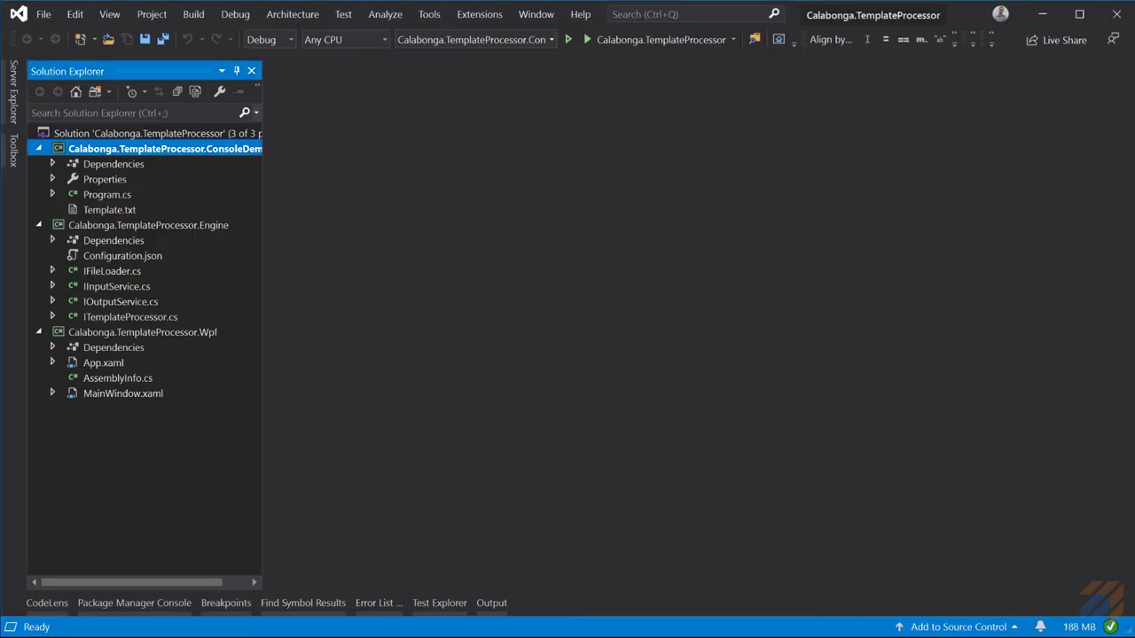
{"action": "key", "text": "alt+Tab"}
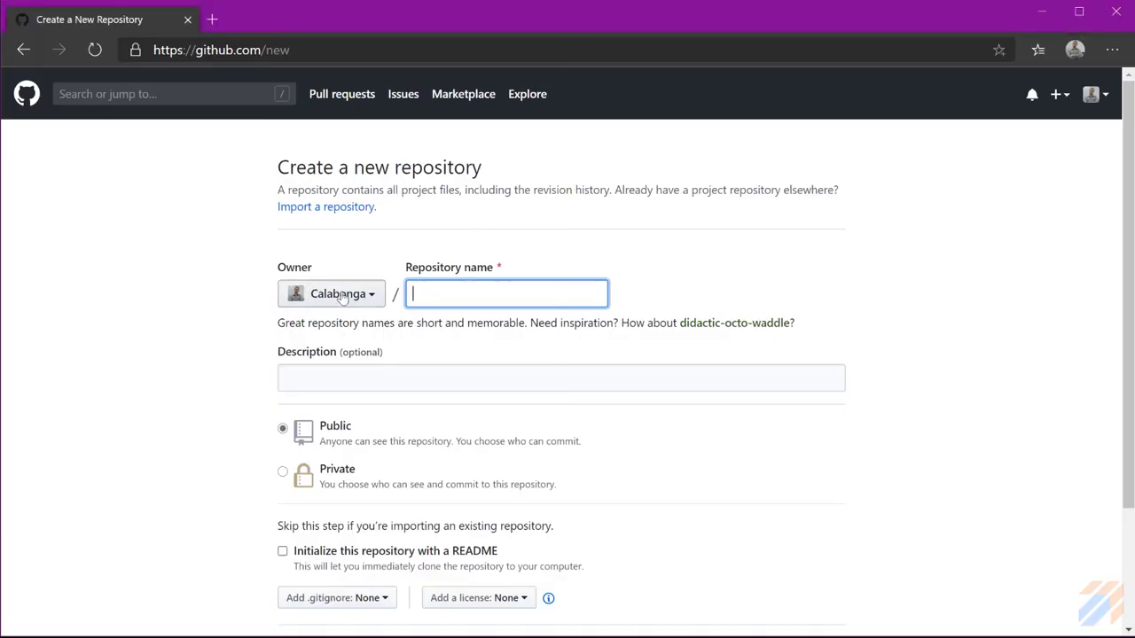
{"action": "type", "text": "Tempe"}
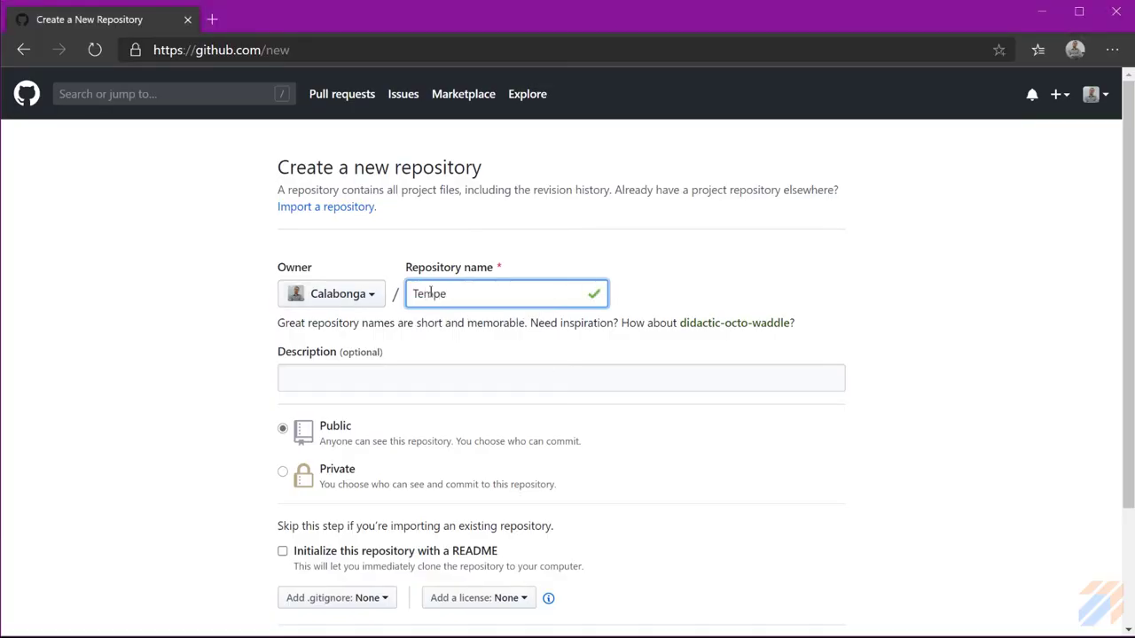
{"action": "key", "text": "BackSpace"}
{"action": "type", "text": "lateProces"}
{"action": "type", "text": "si"}
Set the new repository's description to "Testing templates generations for demo".
{"action": "left_click", "coordinate": [471, 382]}
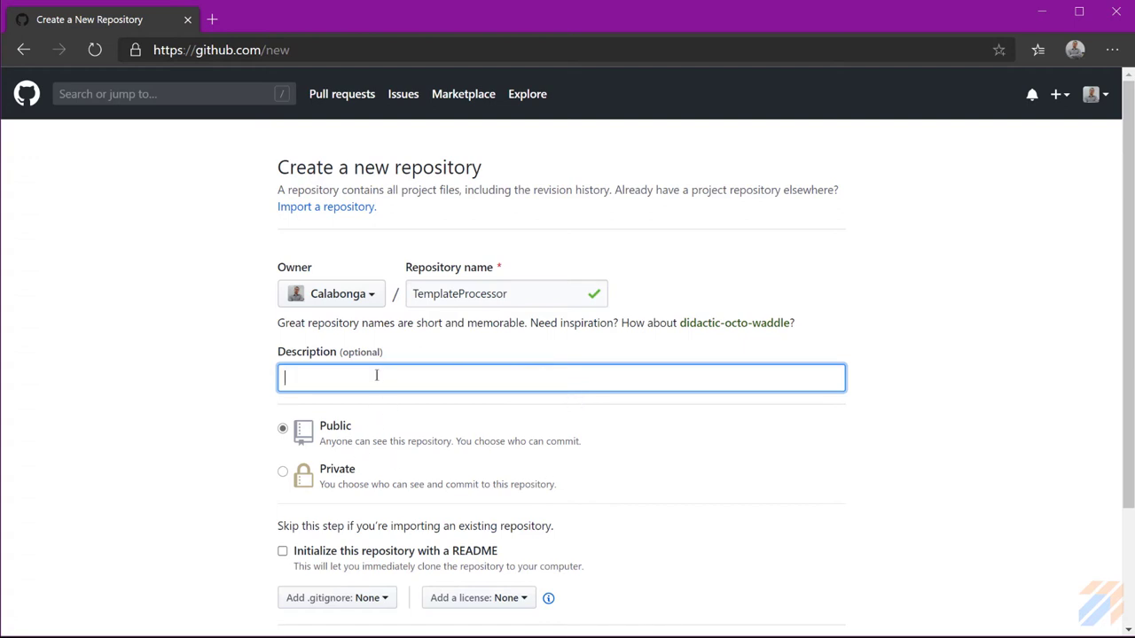
{"action": "type", "text": "Testing"}
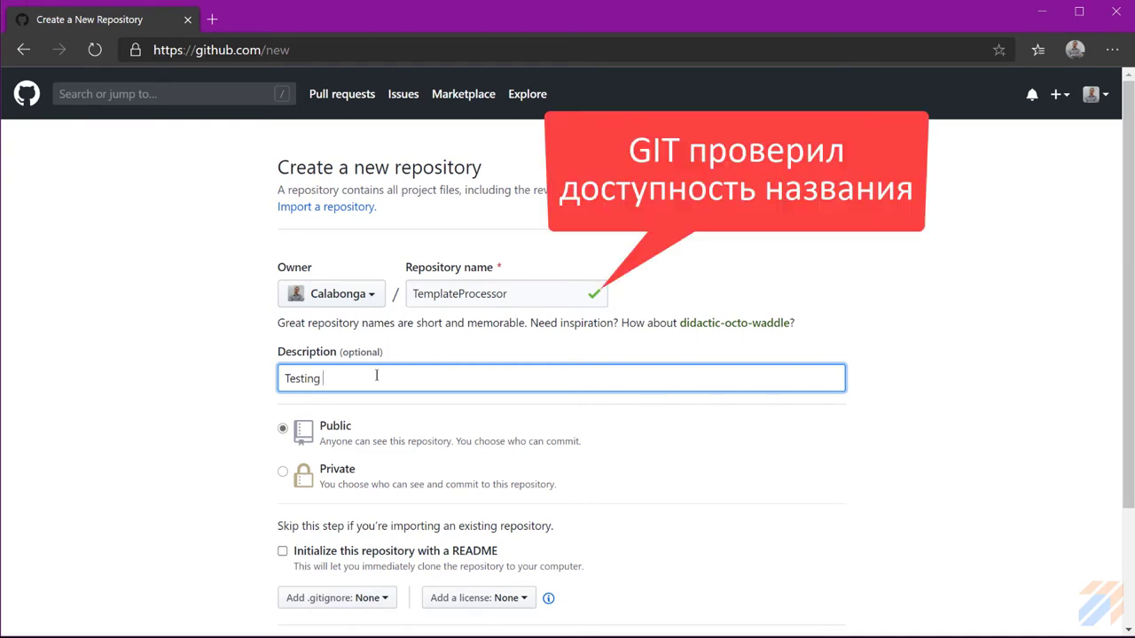
{"action": "type", "text": " template sgenerations f"}
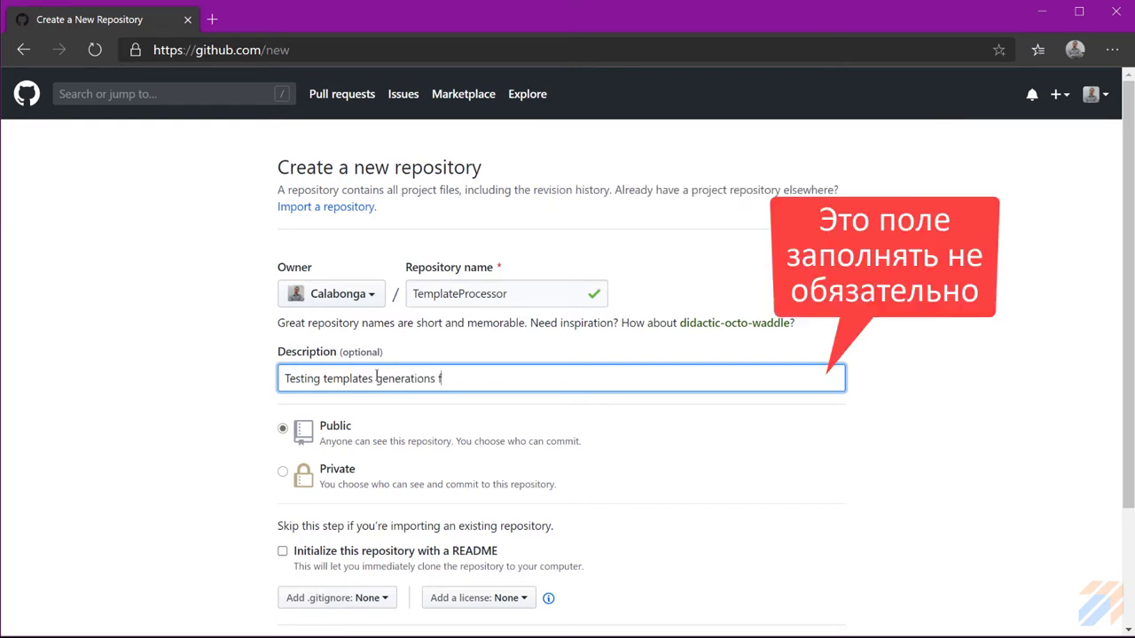
{"action": "type", "text": "or demo"}
Add the VisualStudio .gitignore template to the new repository.
{"action": "scroll", "coordinate": [425, 447], "scroll_direction": "down", "scroll_amount": 1}
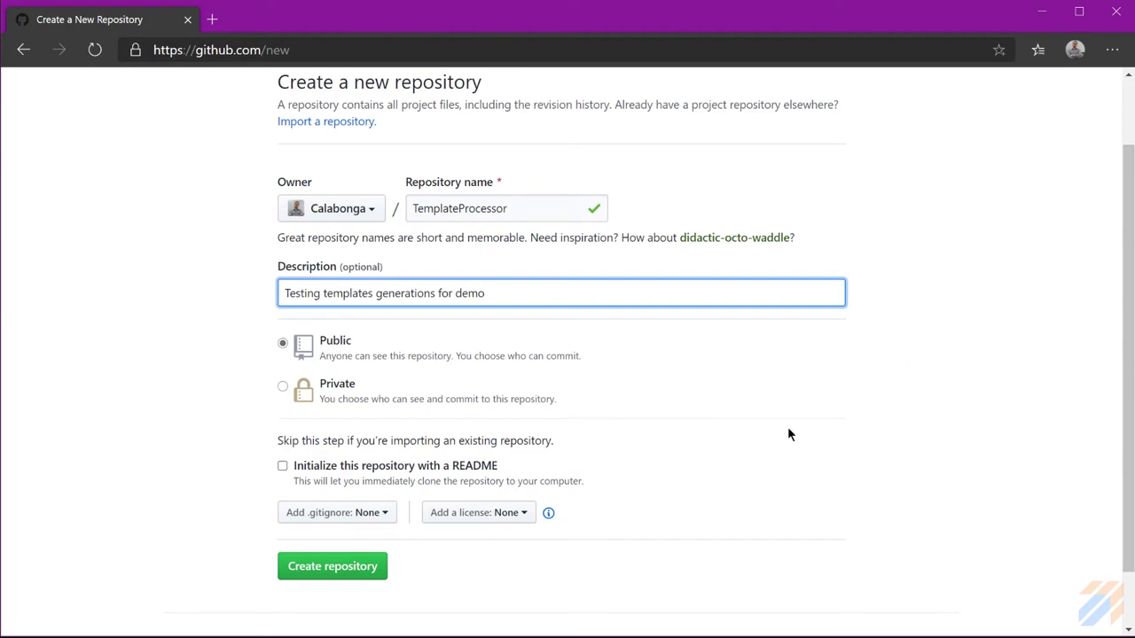
{"action": "left_click", "coordinate": [384, 517]}
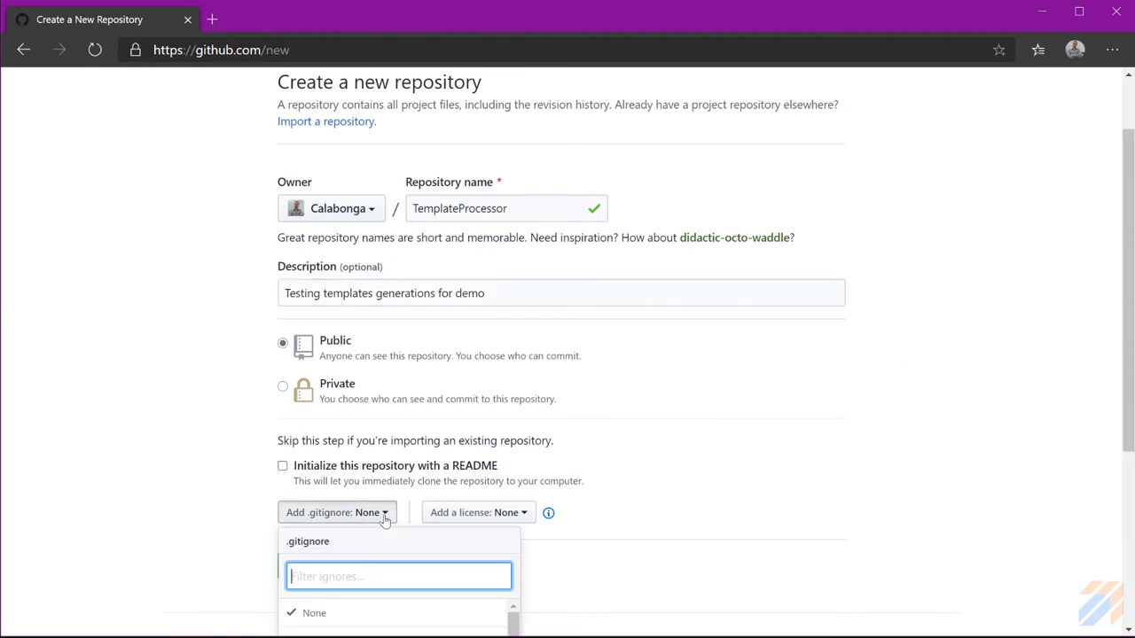
{"action": "scroll", "coordinate": [660, 502], "scroll_direction": "down", "scroll_amount": 2}
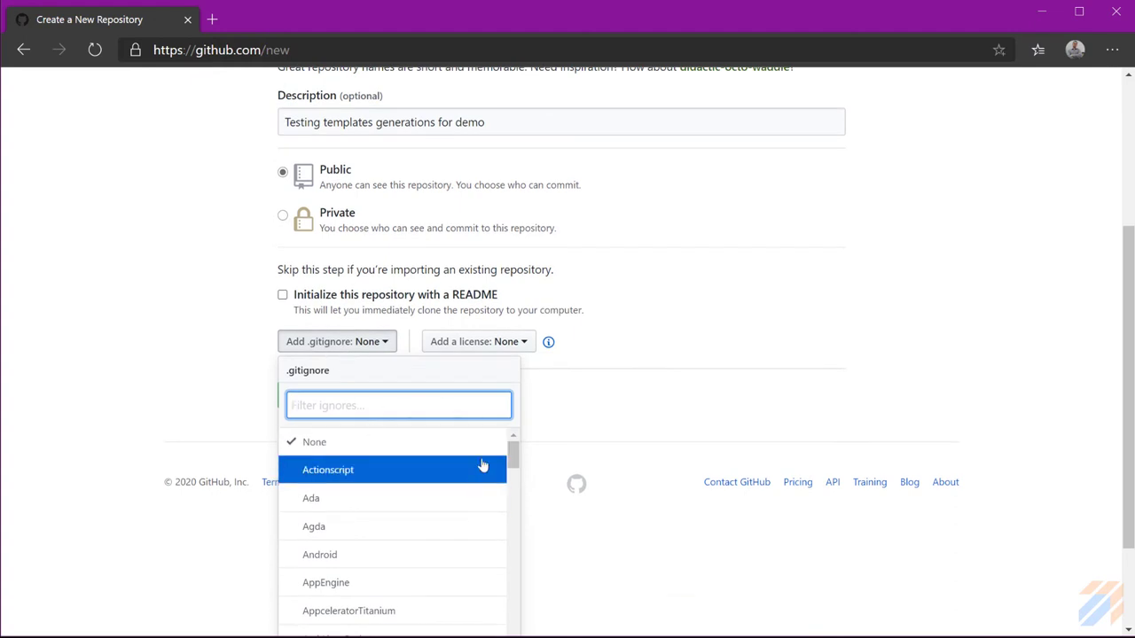
{"action": "type", "text": "vi"}
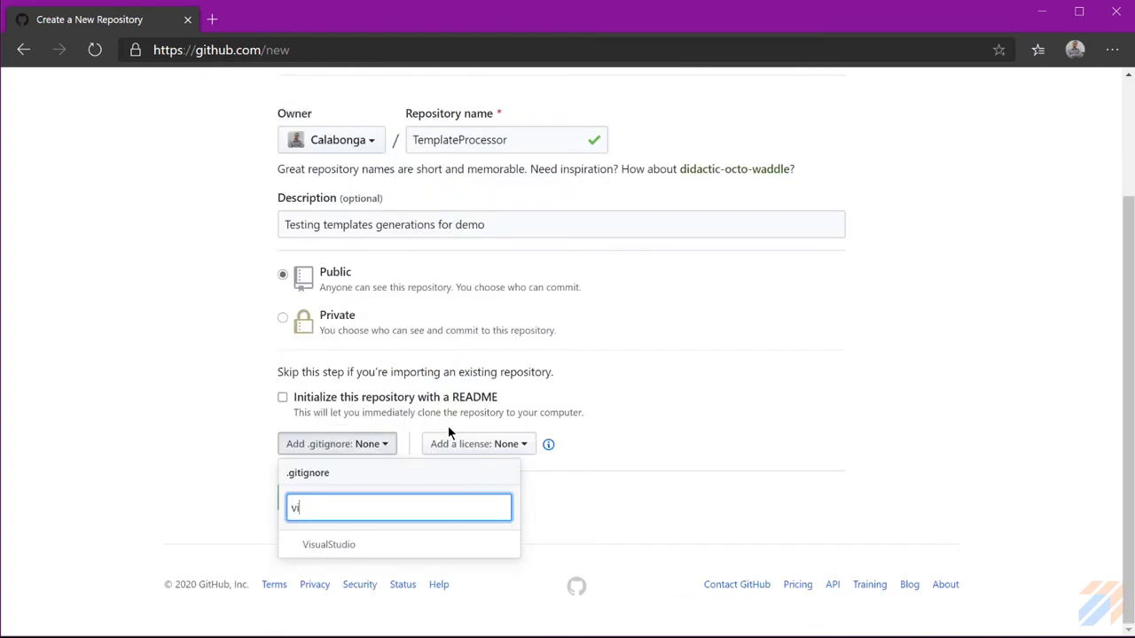
{"action": "left_click", "coordinate": [295, 539]}
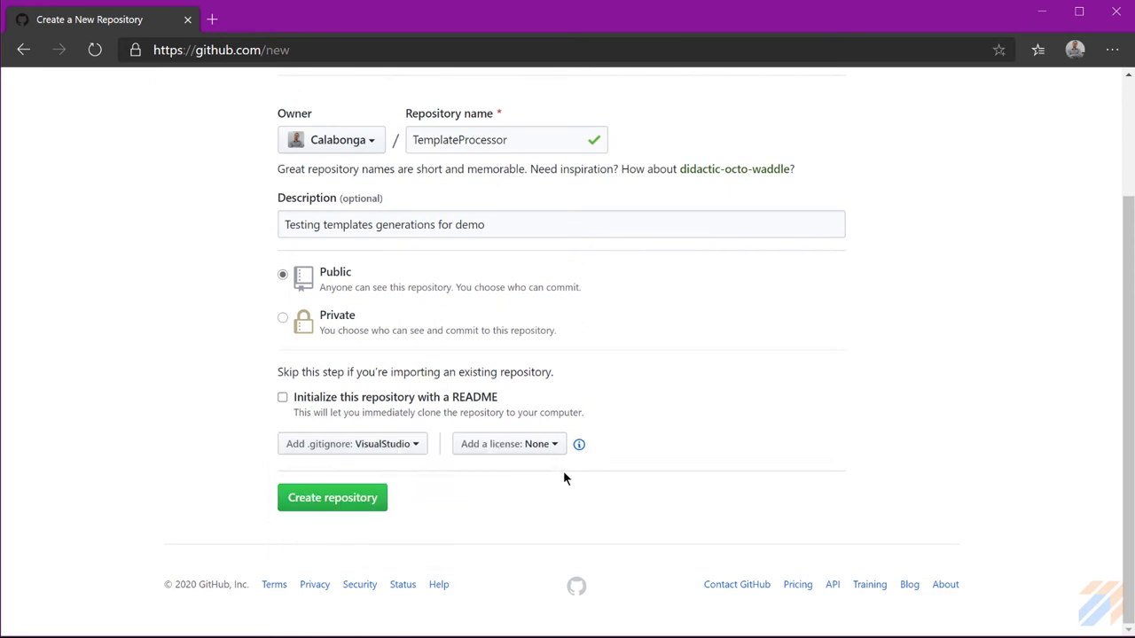
Choose the MIT License for the new TemplateProcessor repository and create it as a public repository.
{"action": "left_click", "coordinate": [537, 445]}
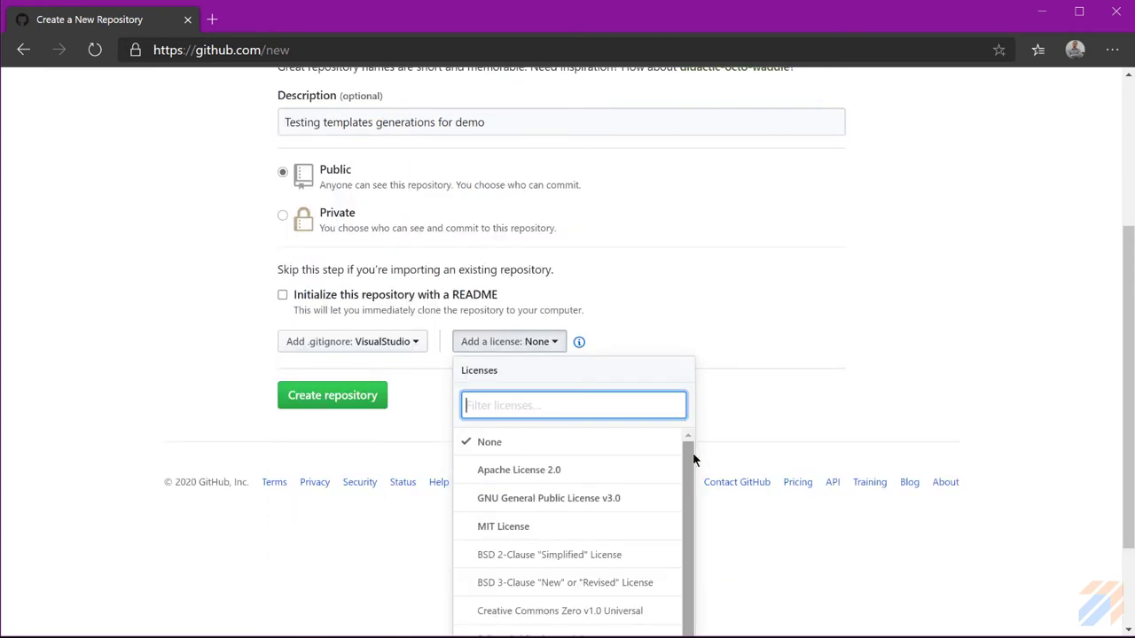
{"action": "scroll", "coordinate": [568, 497], "scroll_direction": "down", "scroll_amount": 2}
{"action": "left_click", "coordinate": [567, 485]}
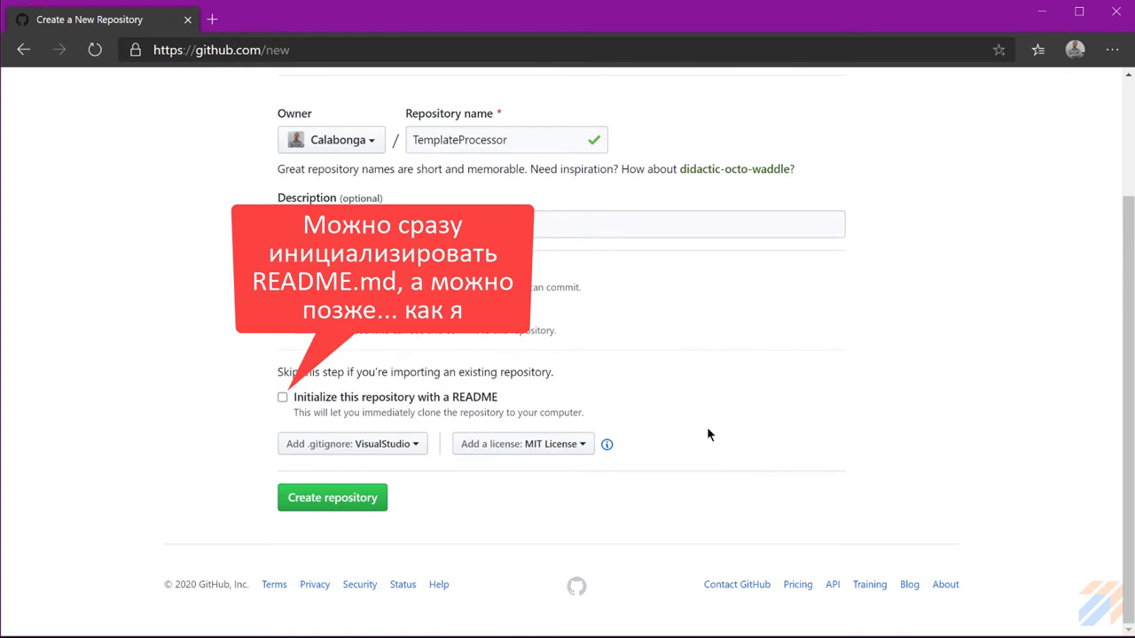
{"action": "mouse_move", "coordinate": [607, 445]}
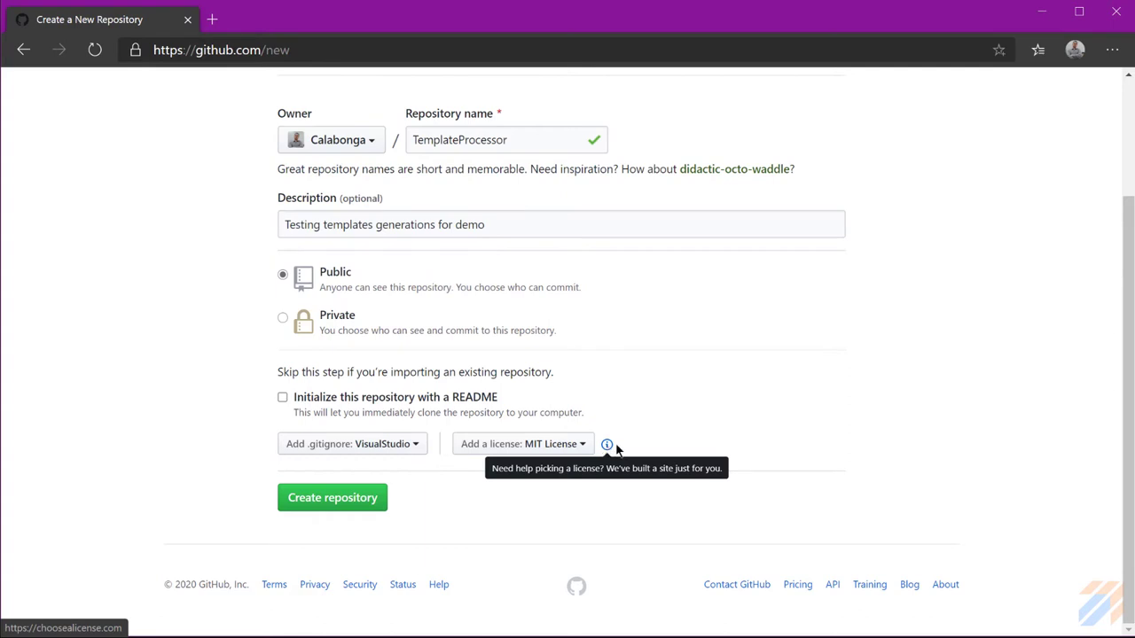
{"action": "scroll", "coordinate": [730, 419], "scroll_direction": "up", "scroll_amount": 3}
{"action": "scroll", "coordinate": [762, 427], "scroll_direction": "down", "scroll_amount": 2}
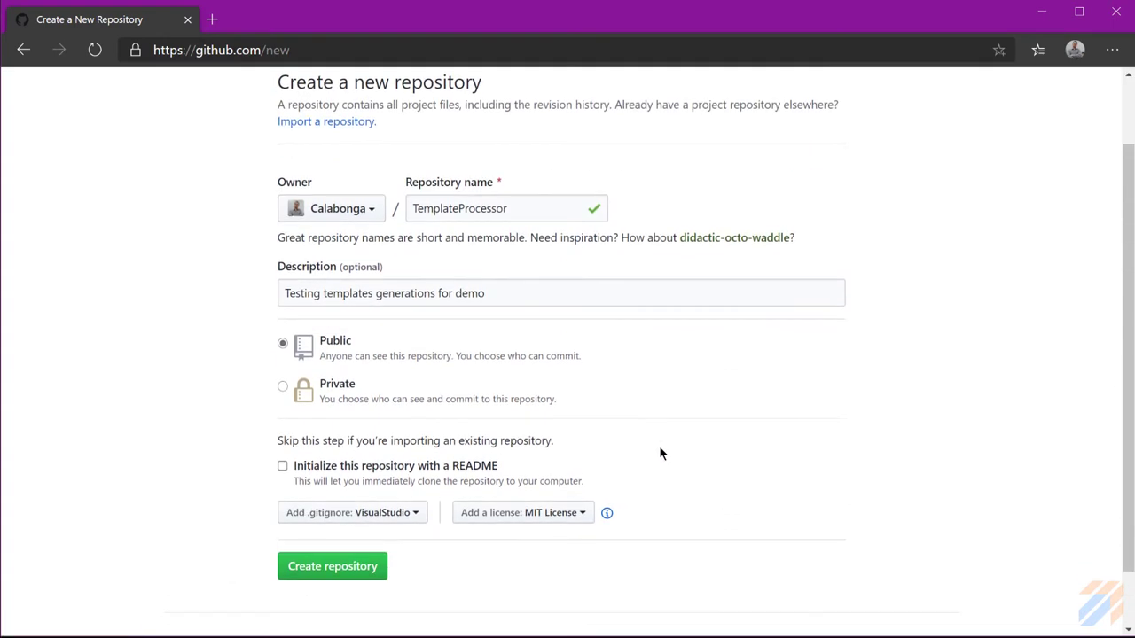
{"action": "left_click", "coordinate": [338, 567]}
{"action": "scroll", "coordinate": [891, 362], "scroll_direction": "down", "scroll_amount": 1}
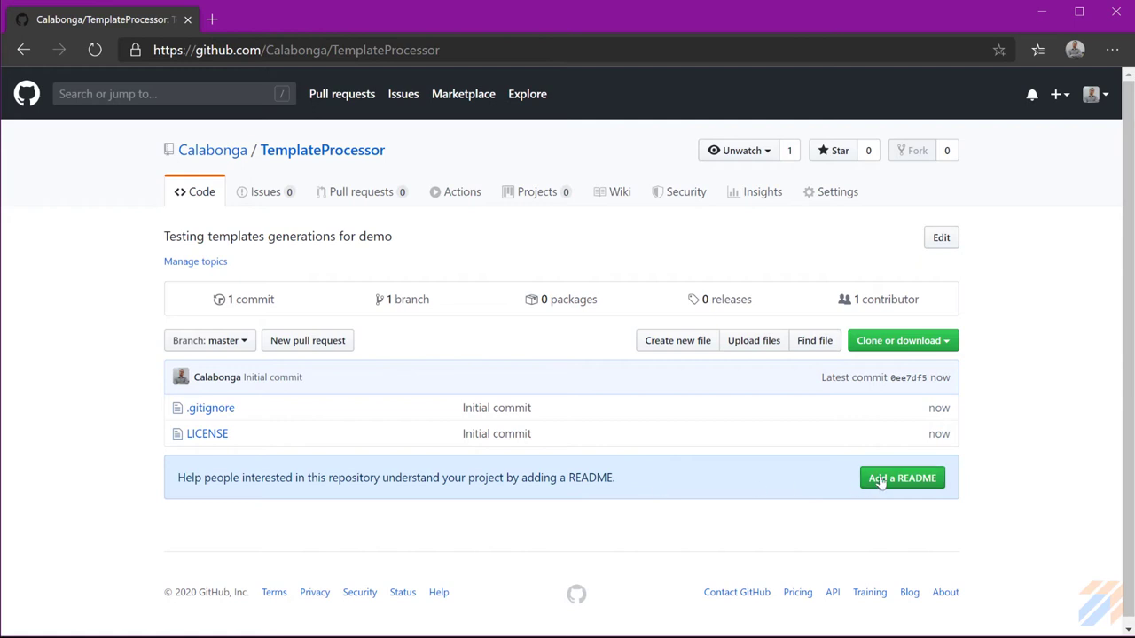
Add a README.md with the suggested content and commit it directly to the master branch.
{"action": "left_click", "coordinate": [920, 479]}
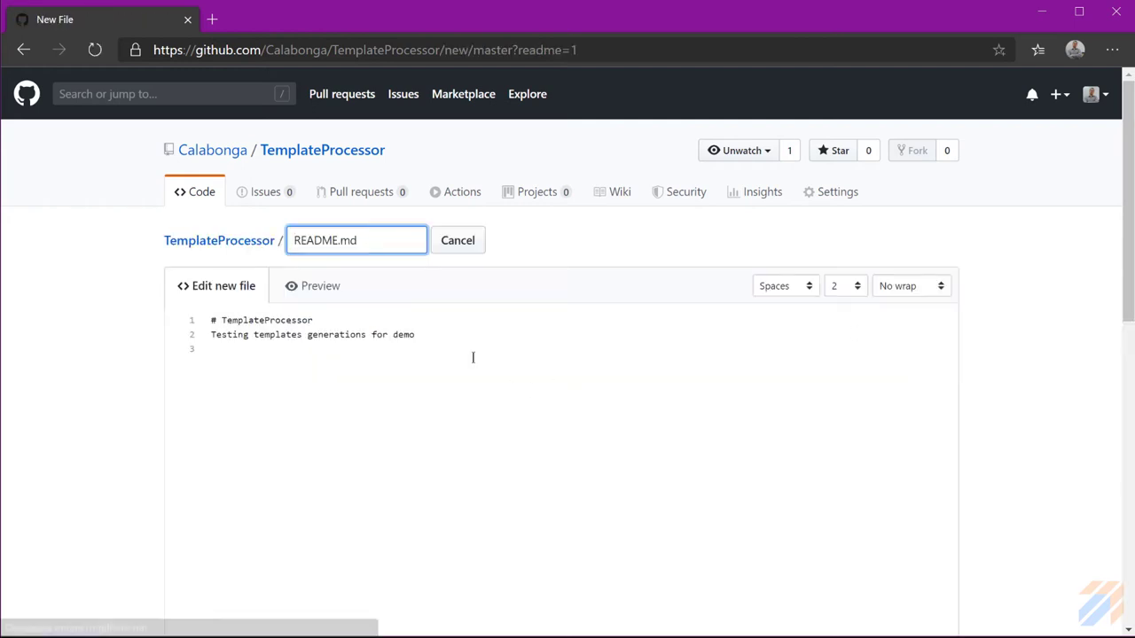
{"action": "left_click", "coordinate": [525, 343]}
{"action": "scroll", "coordinate": [287, 348], "scroll_direction": "down", "scroll_amount": 8}
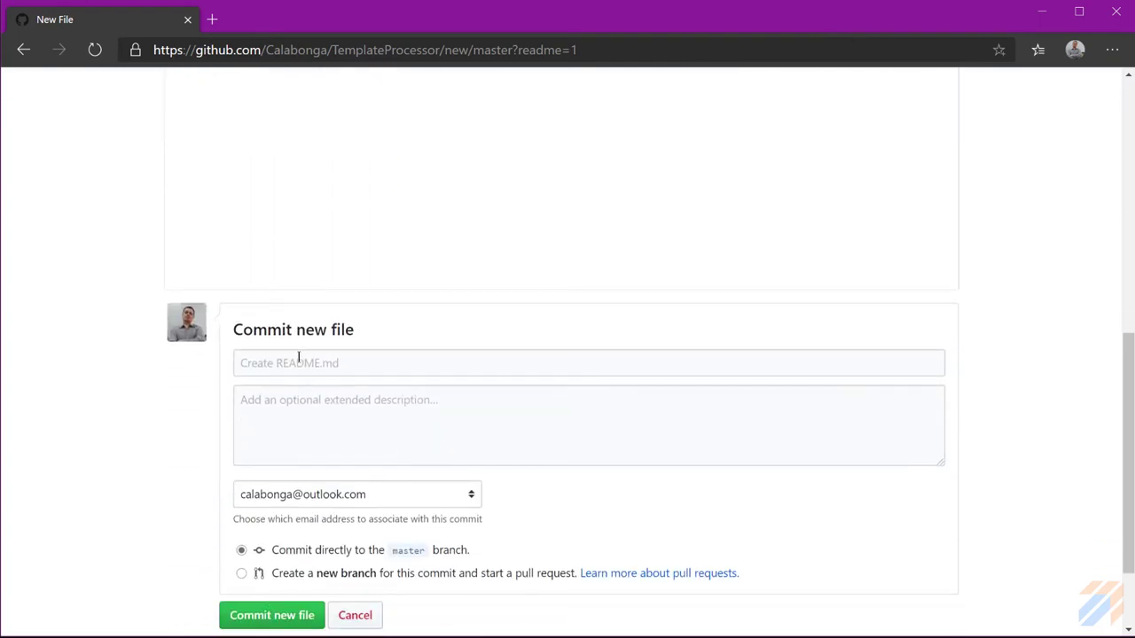
{"action": "scroll", "coordinate": [296, 357], "scroll_direction": "down", "scroll_amount": 3}
{"action": "left_click", "coordinate": [272, 497]}
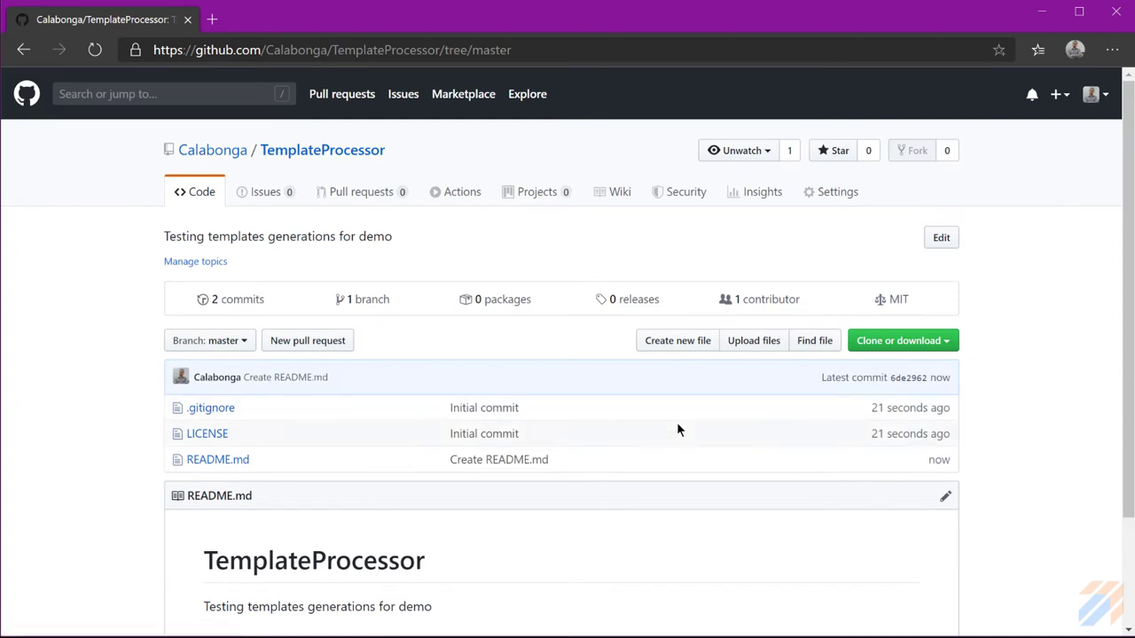
Copy the SSH clone URL of the TemplateProcessor repository.
{"action": "scroll", "coordinate": [676, 422], "scroll_direction": "down", "scroll_amount": 3}
{"action": "scroll", "coordinate": [777, 390], "scroll_direction": "up", "scroll_amount": 3}
{"action": "left_click", "coordinate": [942, 340]}
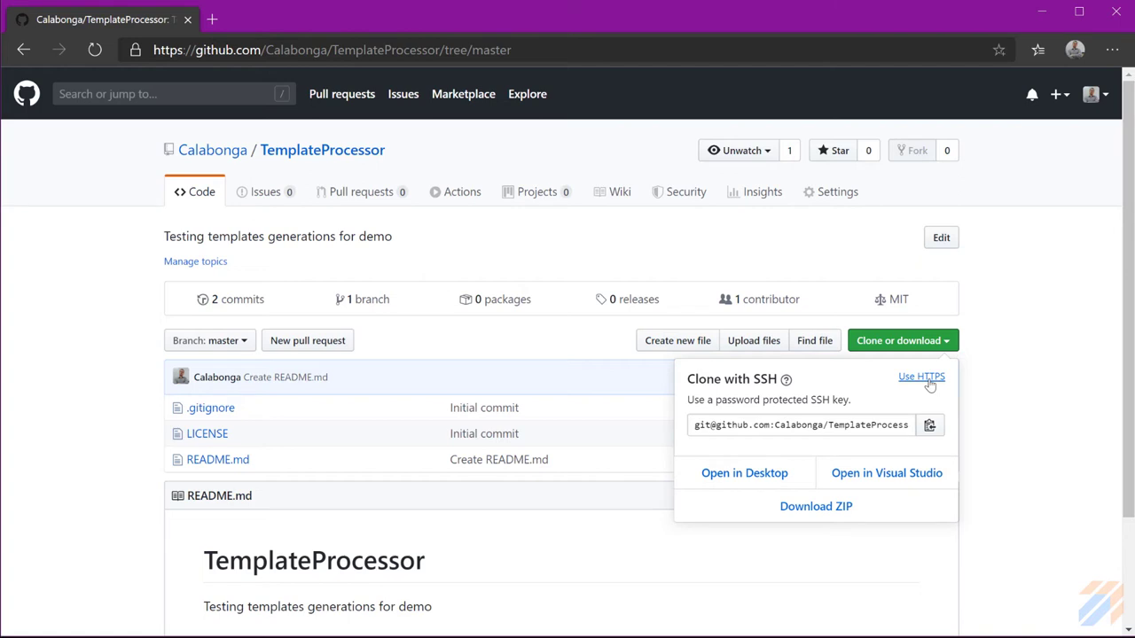
{"action": "double_click", "coordinate": [754, 380]}
{"action": "left_click", "coordinate": [809, 387]}
{"action": "mouse_move", "coordinate": [785, 386]}
{"action": "mouse_move", "coordinate": [778, 380]}
{"action": "left_mouse_down"}
{"action": "mouse_move", "coordinate": [751, 380]}
{"action": "mouse_move", "coordinate": [850, 400]}
{"action": "left_mouse_up"}
{"action": "left_click", "coordinate": [849, 388]}
{"action": "left_click", "coordinate": [850, 401]}
{"action": "left_click_drag", "start_coordinate": [687, 377], "coordinate": [776, 372]}
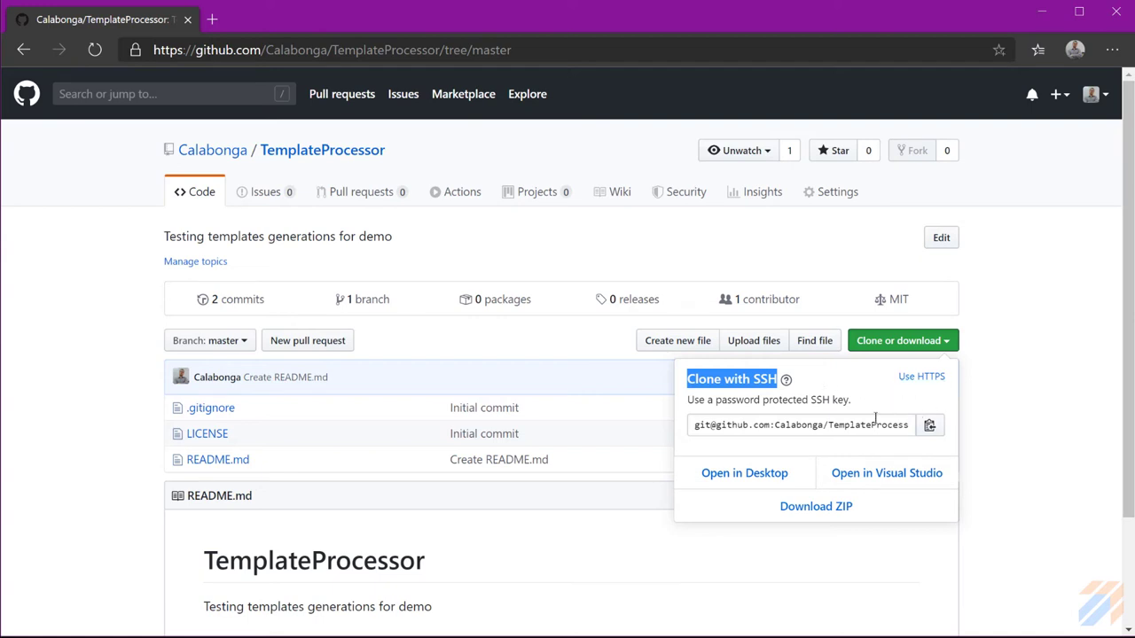
{"action": "left_click", "coordinate": [929, 427]}
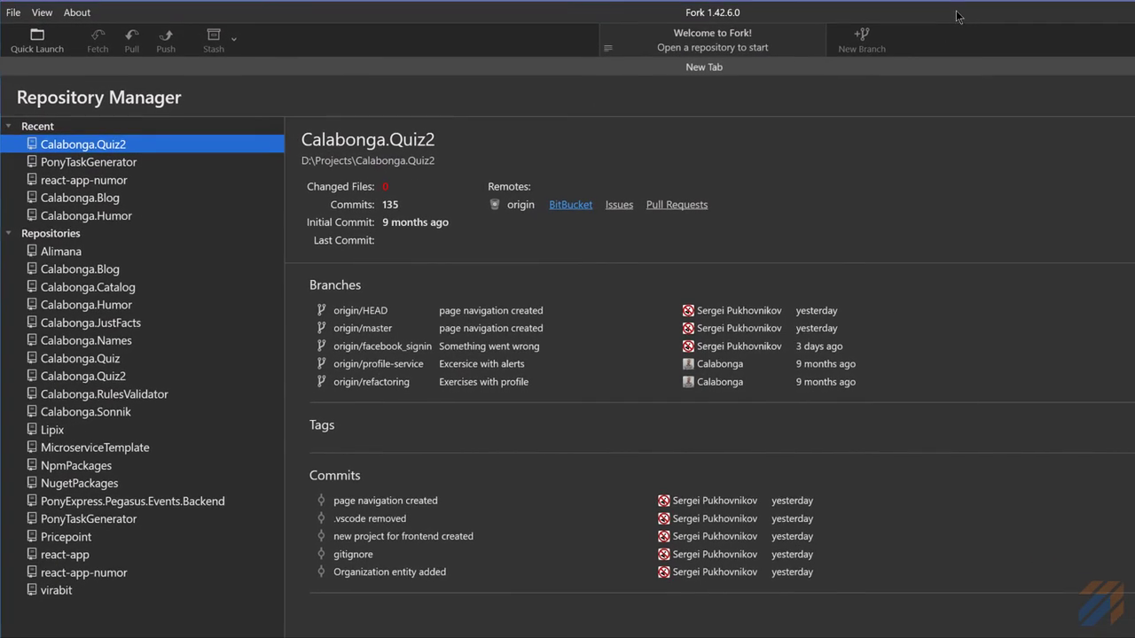
Switch to Fork and clone the repository from the copied SSH URL into D:\Projects under the name TemplateProcessor.
{"action": "key", "text": "super+Up"}
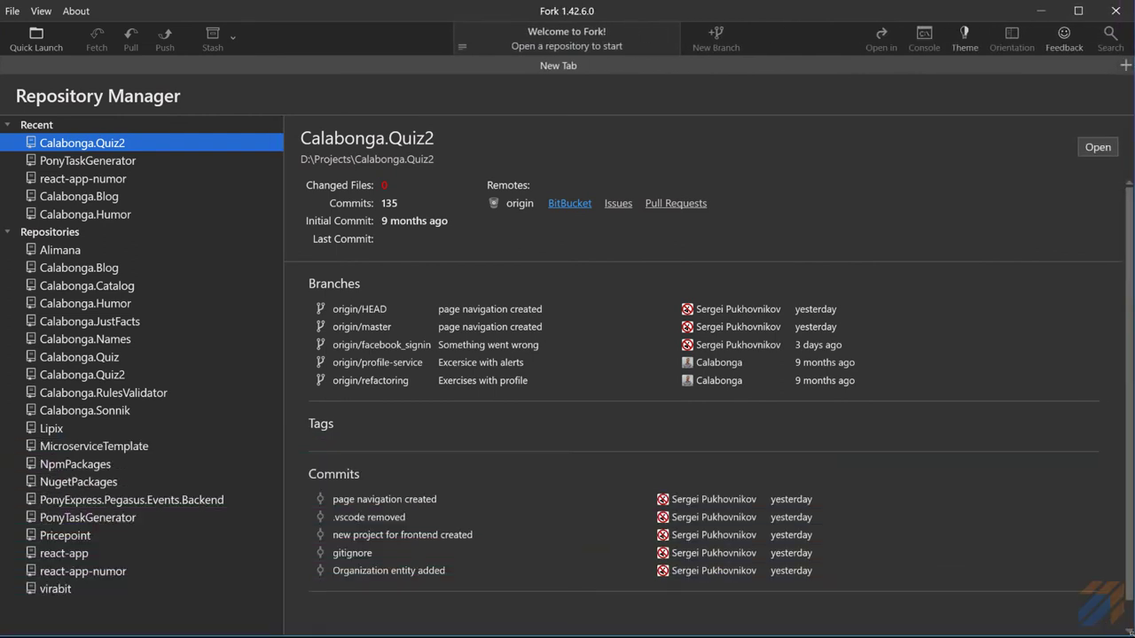
{"action": "left_click", "coordinate": [12, 10]}
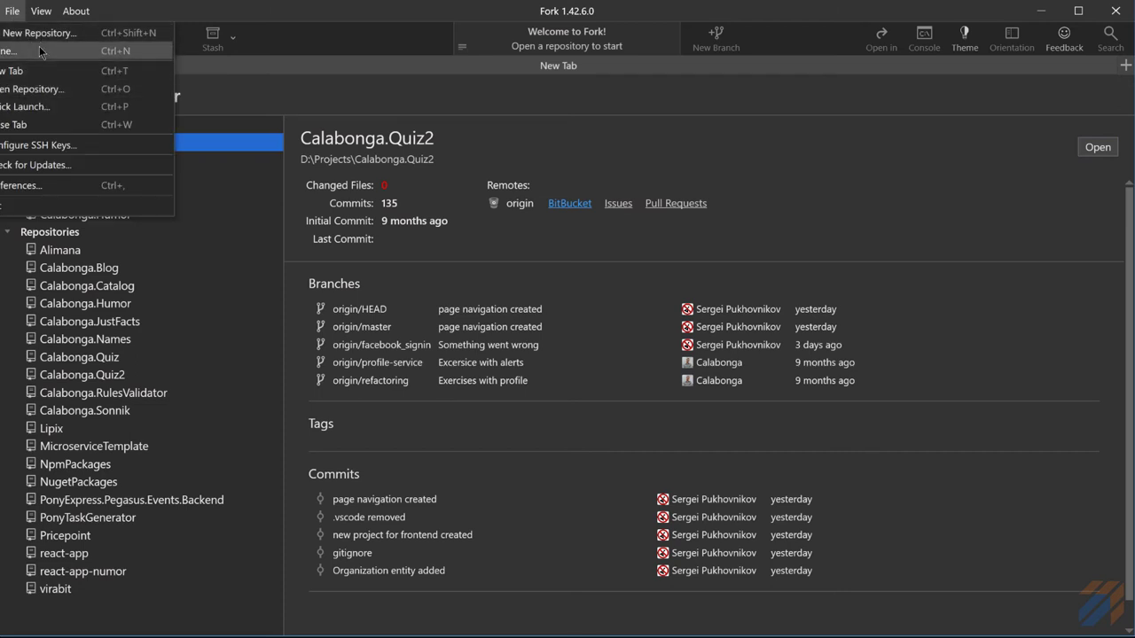
{"action": "left_click", "coordinate": [39, 46]}
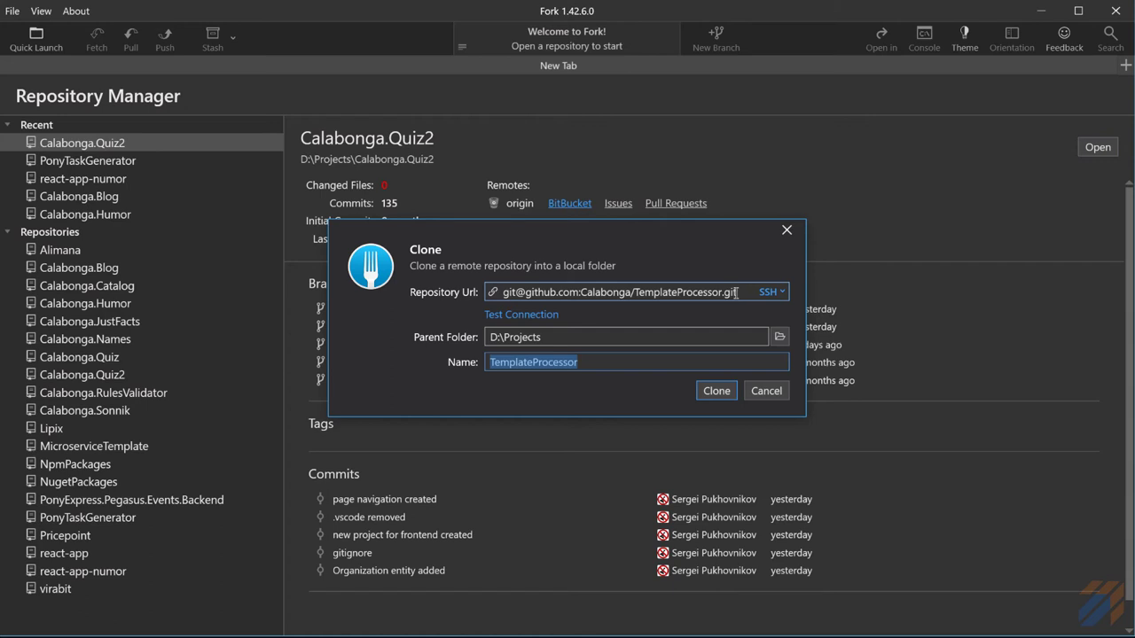
{"action": "left_click", "coordinate": [783, 293]}
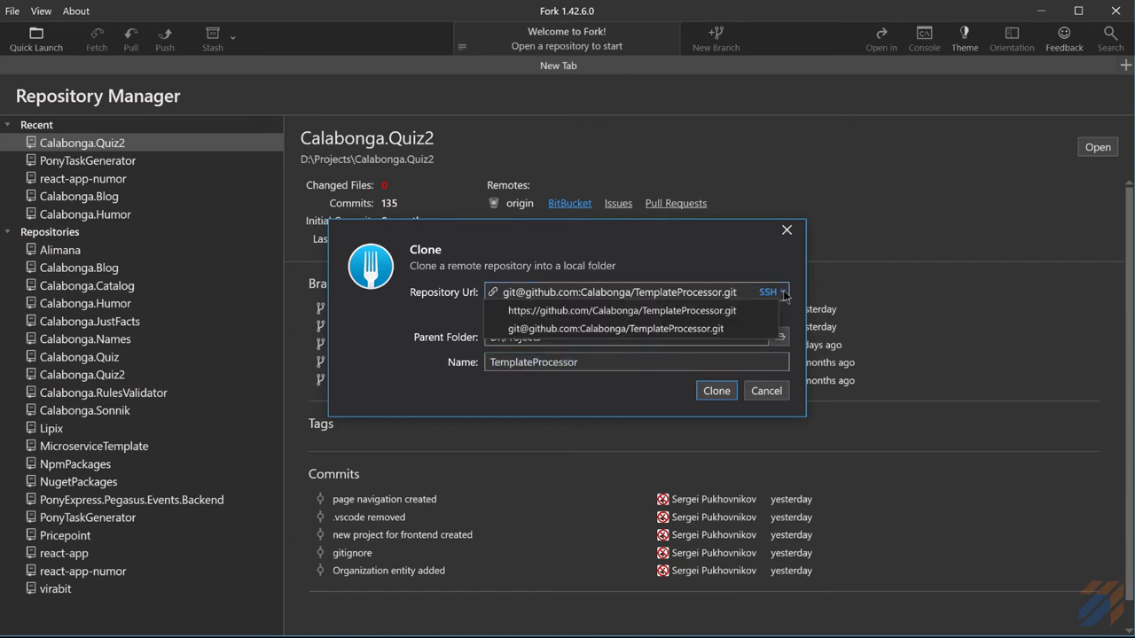
{"action": "left_click", "coordinate": [783, 293]}
{"action": "left_click", "coordinate": [783, 293]}
{"action": "left_click", "coordinate": [787, 271]}
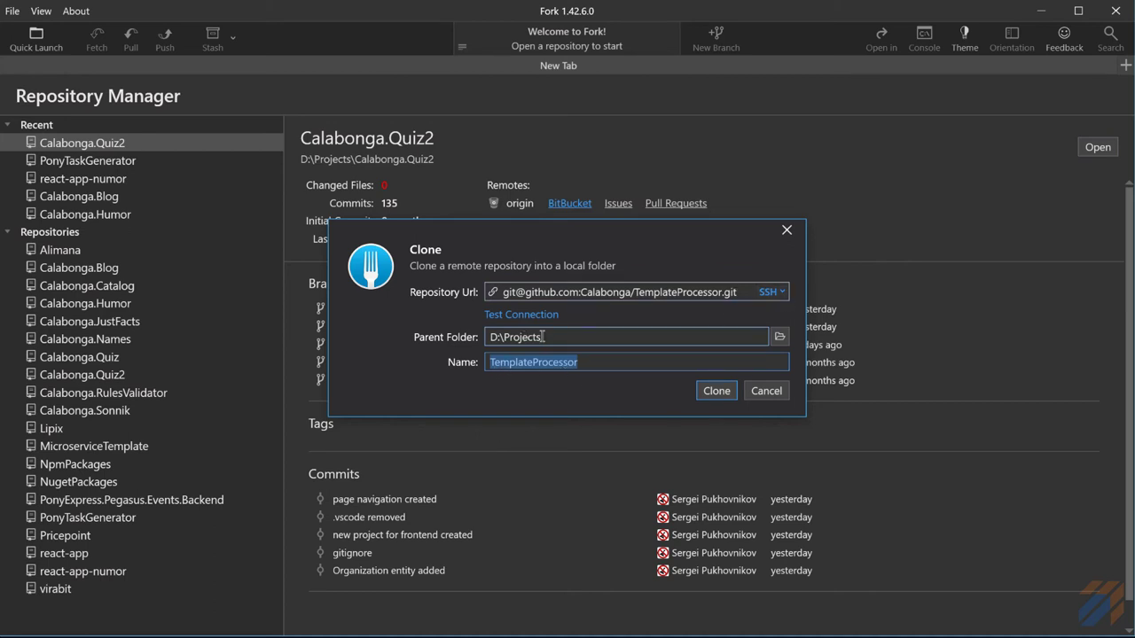
{"action": "left_click", "coordinate": [724, 398]}
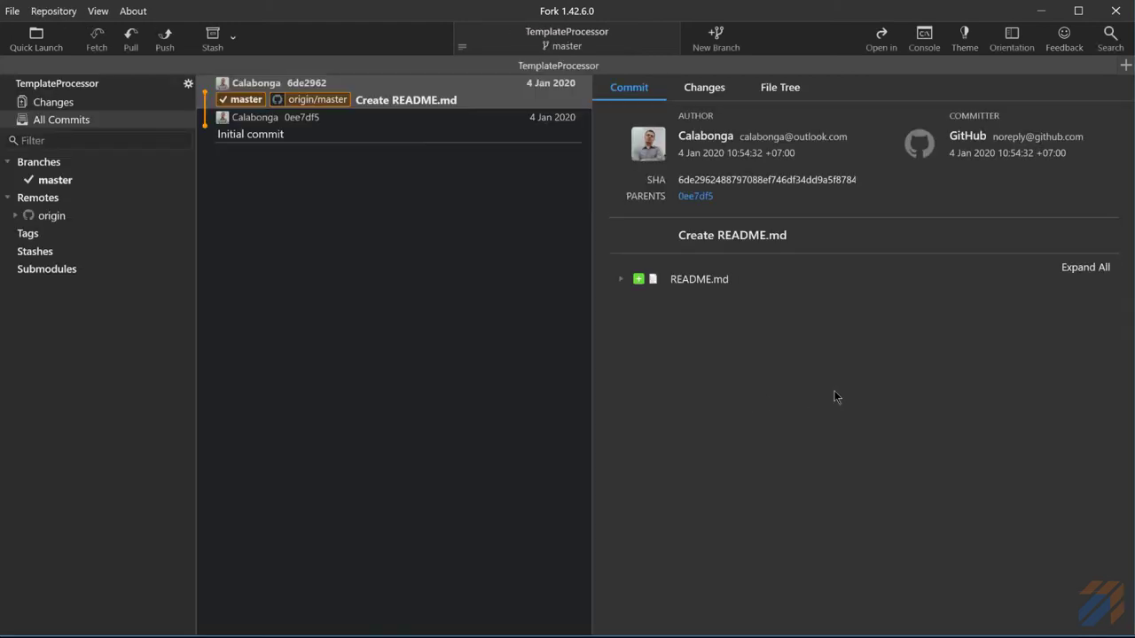
Examine the contents of .gitignore, LICENSE and README.md in the file tree of the Create README.md commit.
{"action": "left_click", "coordinate": [779, 88]}
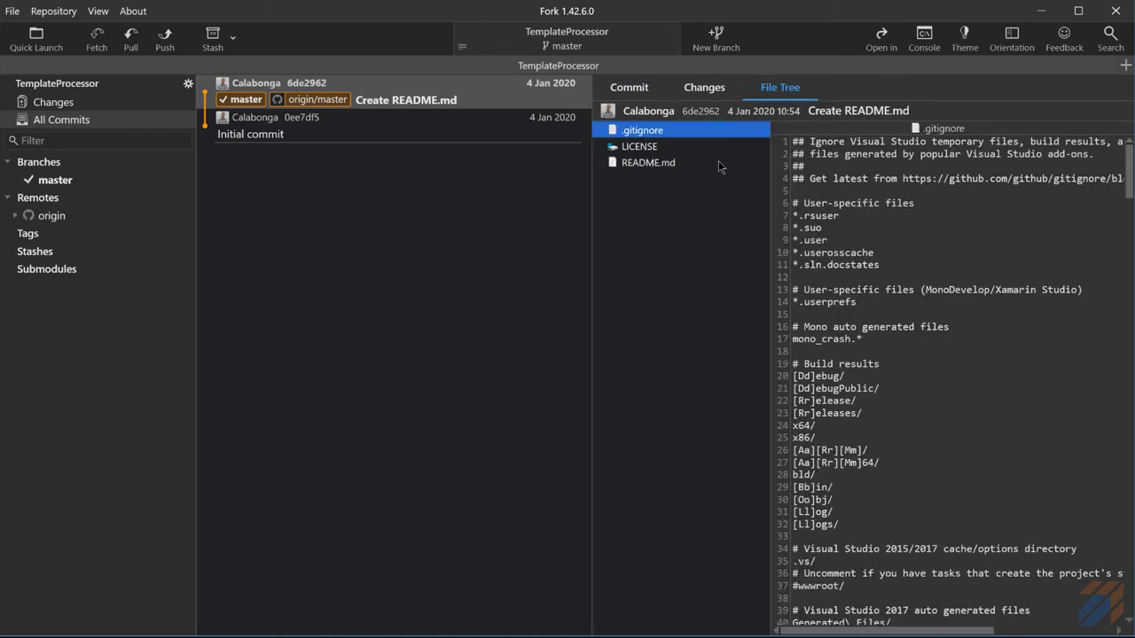
{"action": "left_click_drag", "start_coordinate": [590, 177], "coordinate": [503, 181]}
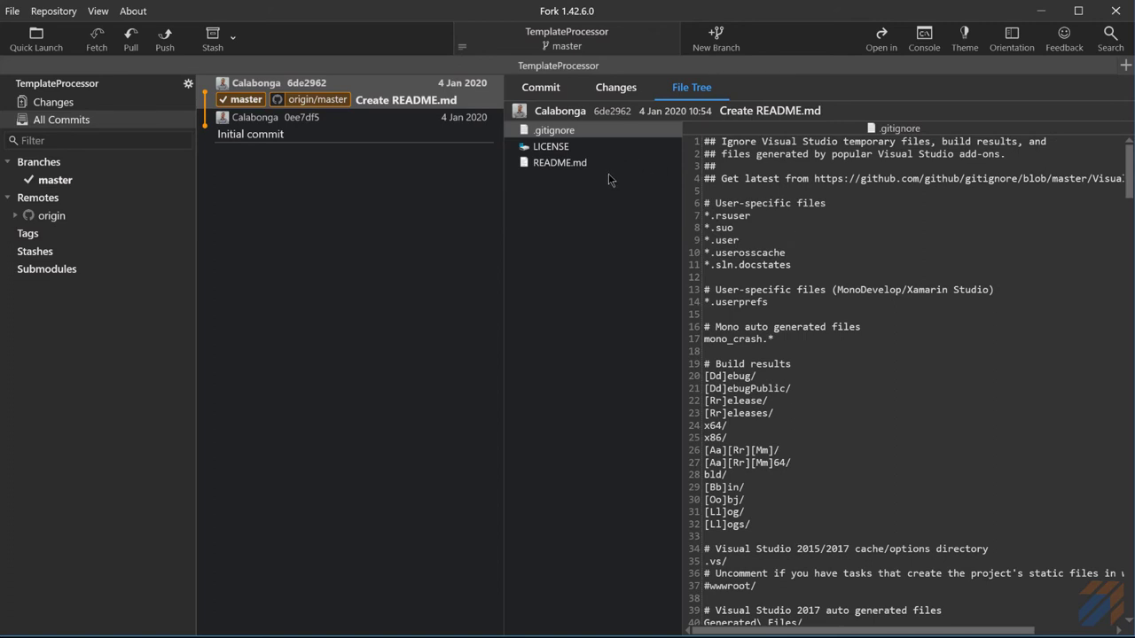
{"action": "left_click", "coordinate": [566, 147]}
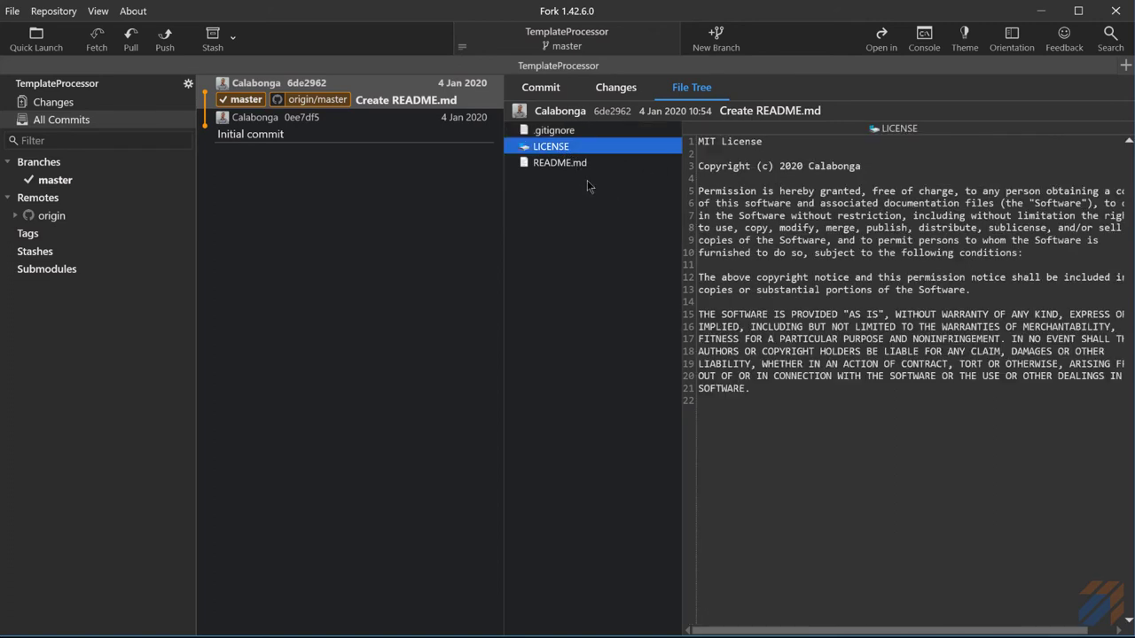
{"action": "left_click", "coordinate": [556, 163]}
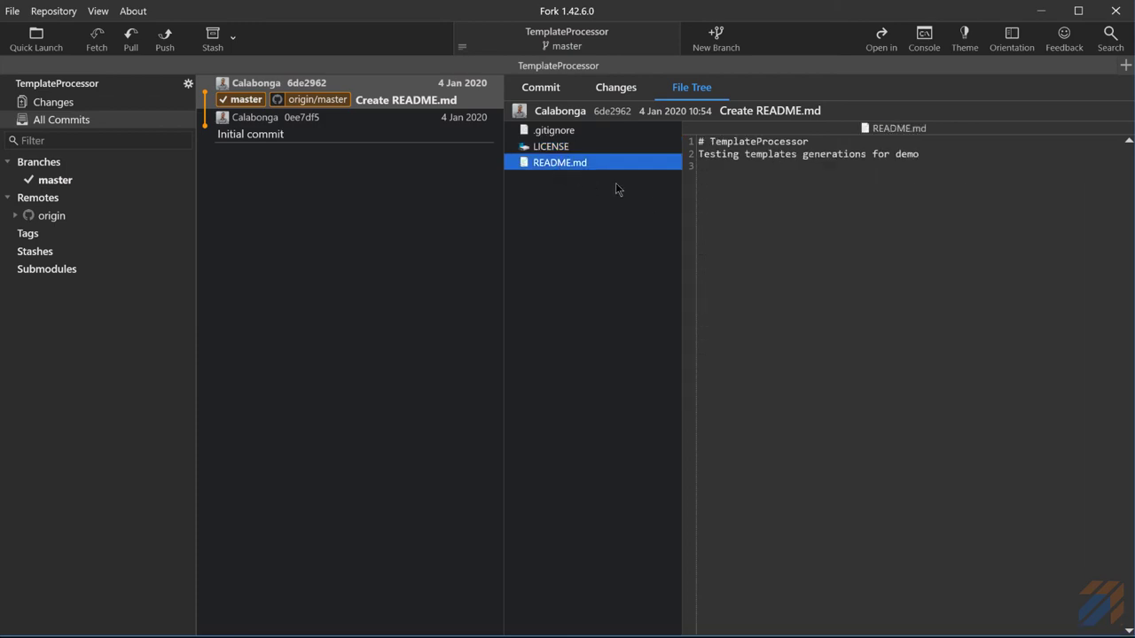
{"action": "left_click", "coordinate": [573, 131]}
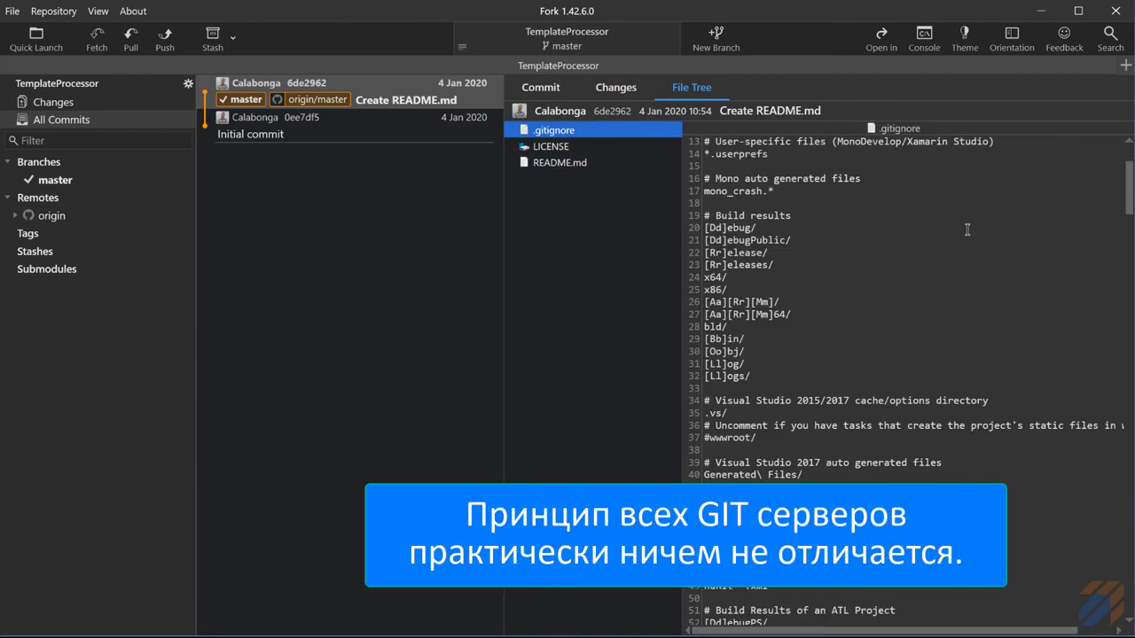
{"action": "scroll", "coordinate": [967, 229], "scroll_direction": "down", "scroll_amount": 20}
{"action": "scroll", "coordinate": [788, 211], "scroll_direction": "up", "scroll_amount": 10}
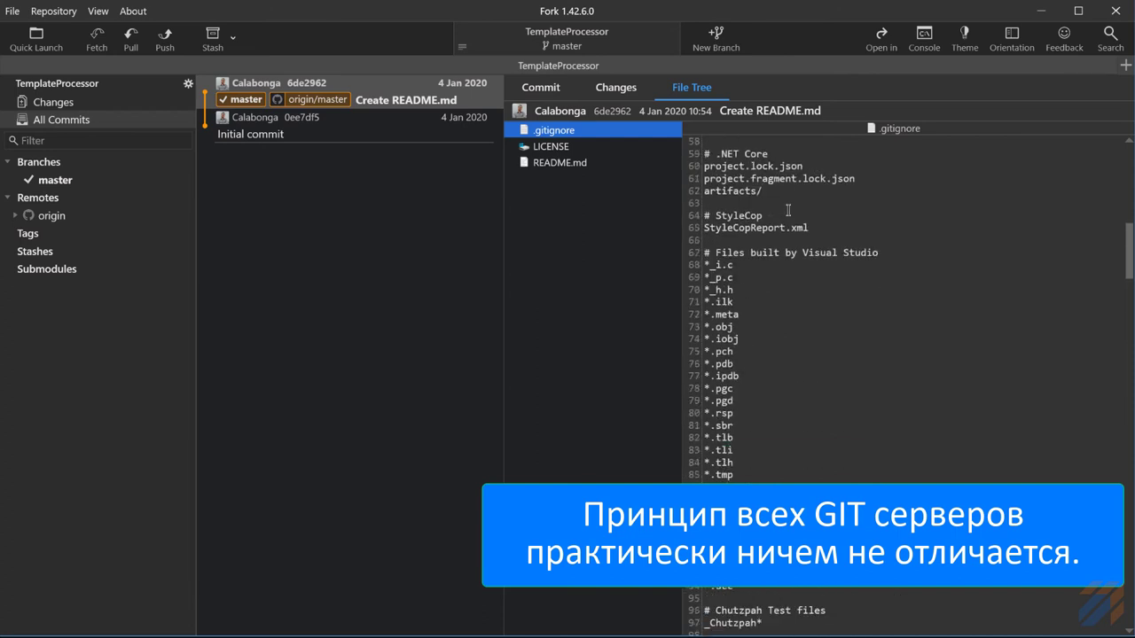
{"action": "scroll", "coordinate": [788, 210], "scroll_direction": "up", "scroll_amount": 9}
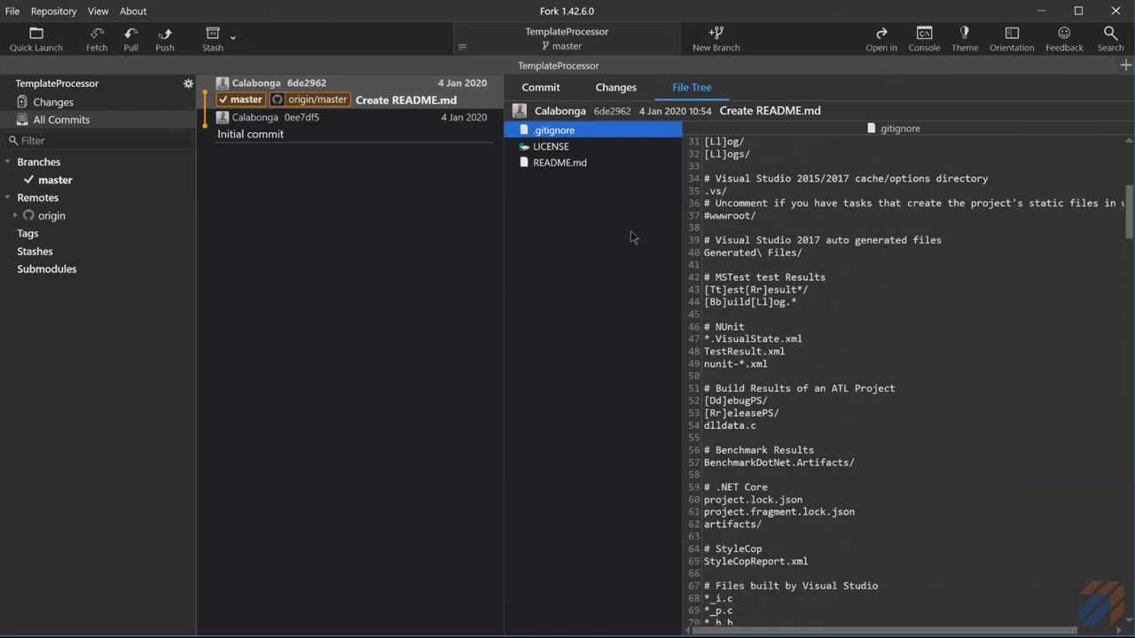
{"action": "left_click", "coordinate": [535, 89]}
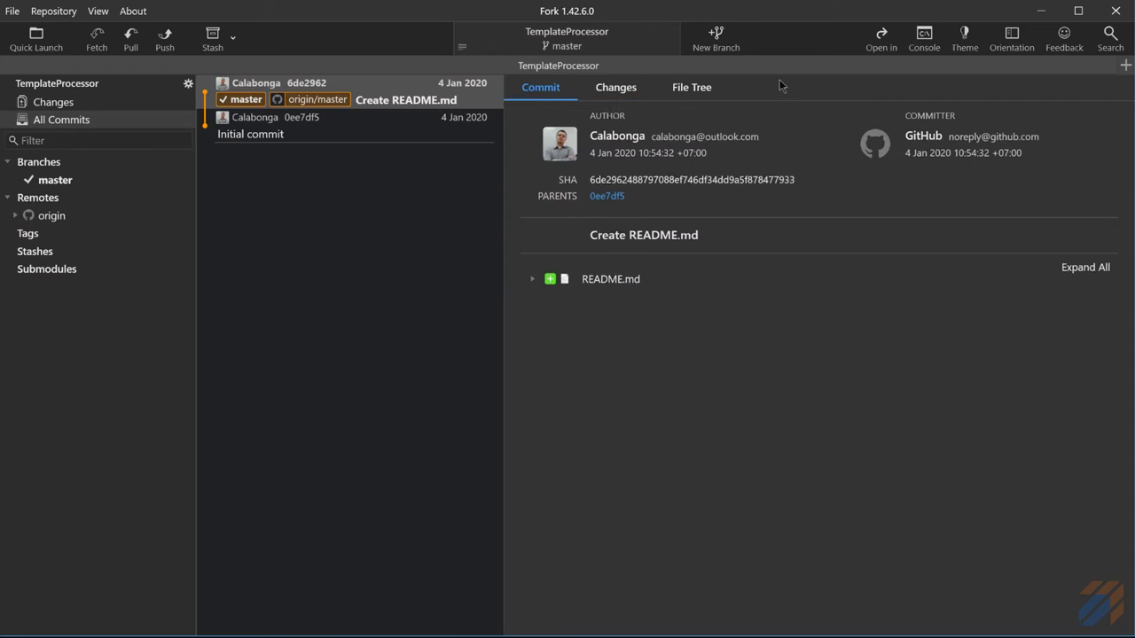
Open the cloned TemplateProcessor folder in File Explorer and arrange it side by side with the Calabonga.TextProcessor folder.
{"action": "left_click", "coordinate": [872, 44]}
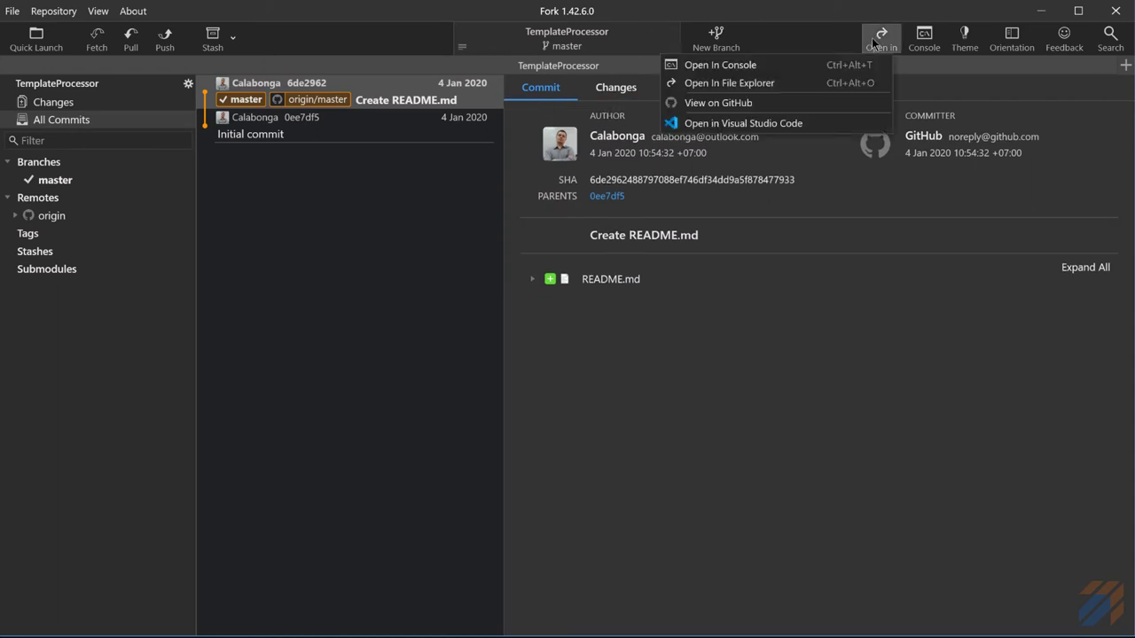
{"action": "left_click", "coordinate": [756, 82]}
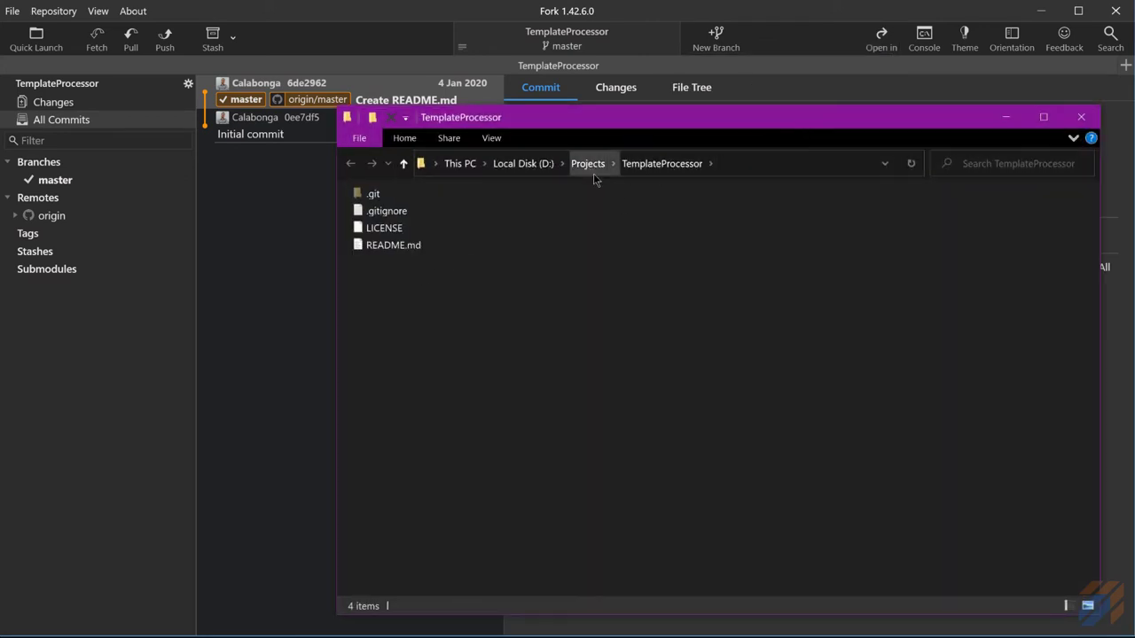
{"action": "left_click_drag", "start_coordinate": [621, 121], "coordinate": [641, 113]}
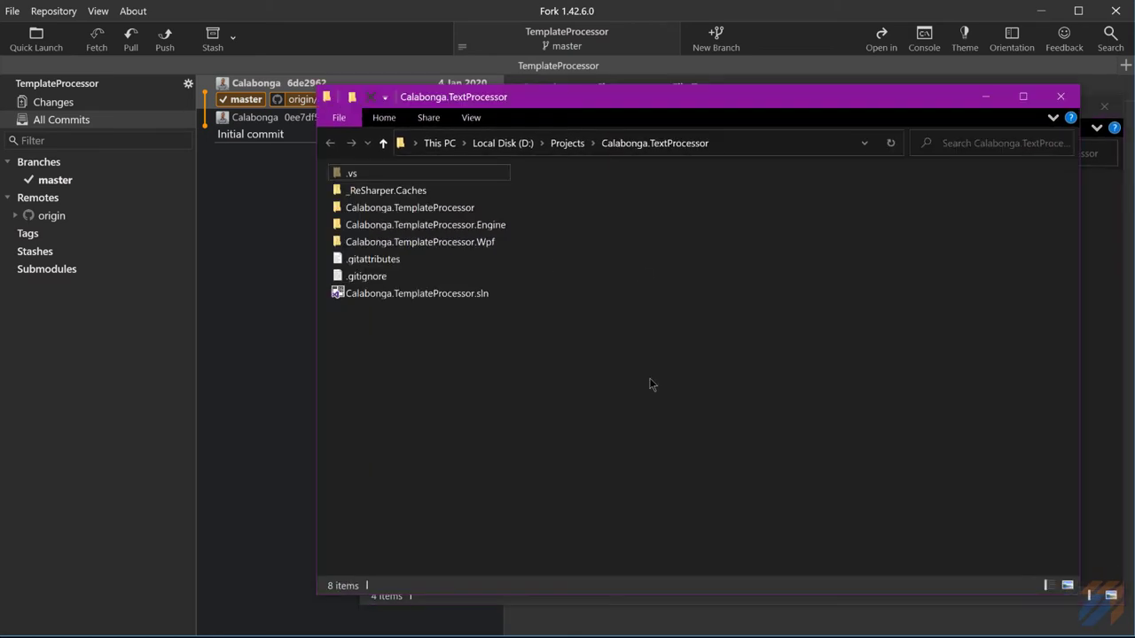
{"action": "left_click_drag", "start_coordinate": [644, 116], "coordinate": [398, 122]}
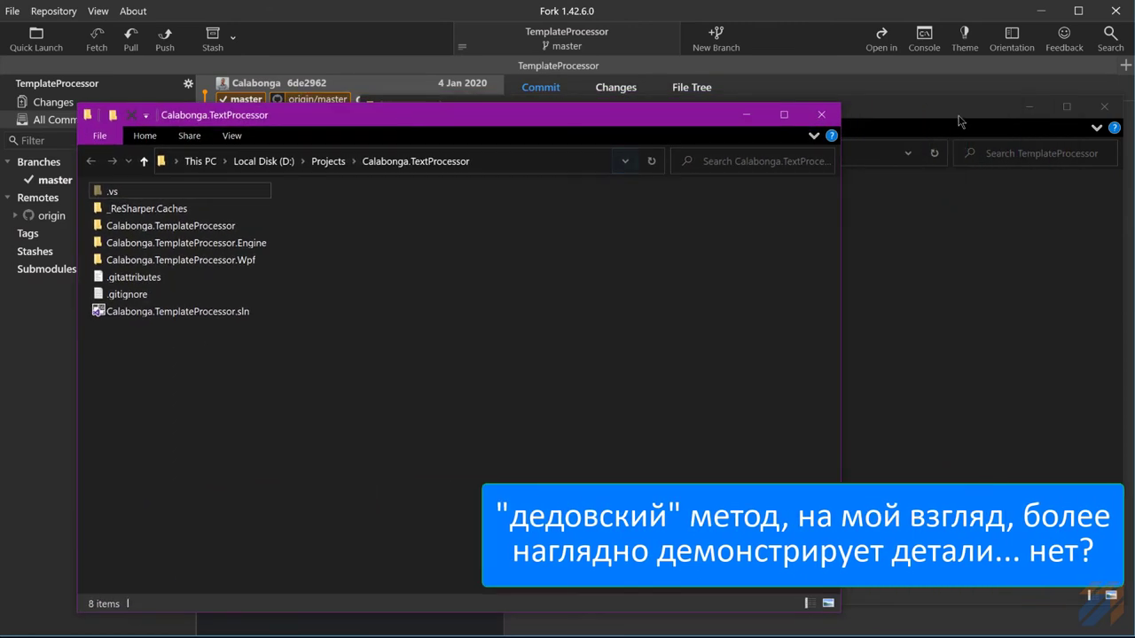
{"action": "left_click_drag", "start_coordinate": [840, 168], "coordinate": [478, 168]}
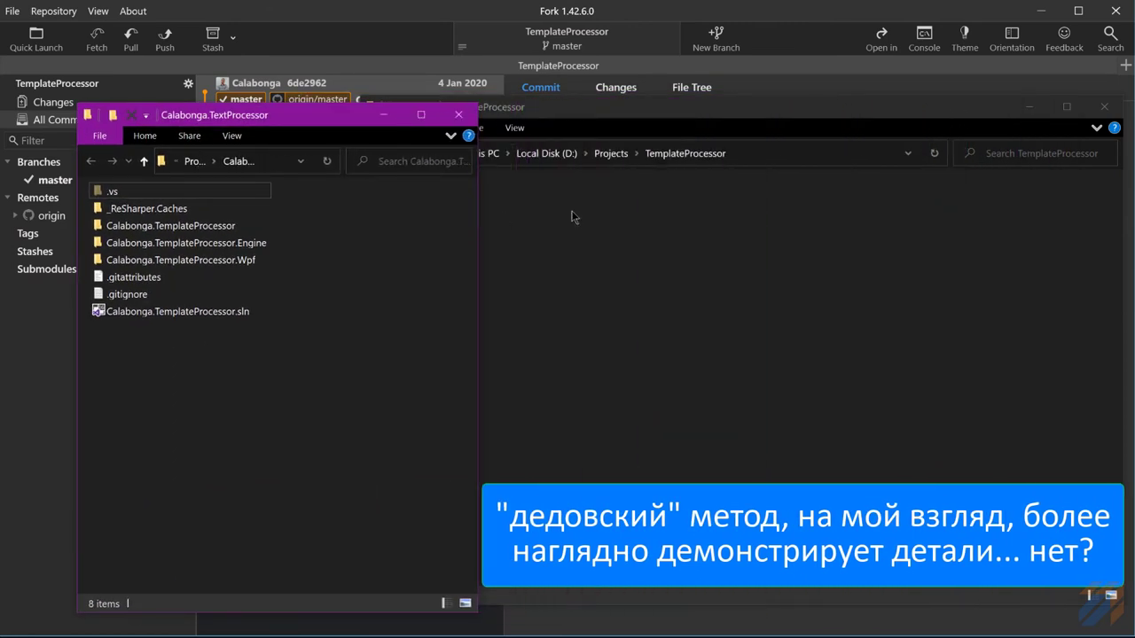
{"action": "left_click", "coordinate": [462, 250]}
{"action": "left_click_drag", "start_coordinate": [360, 241], "coordinate": [489, 248]}
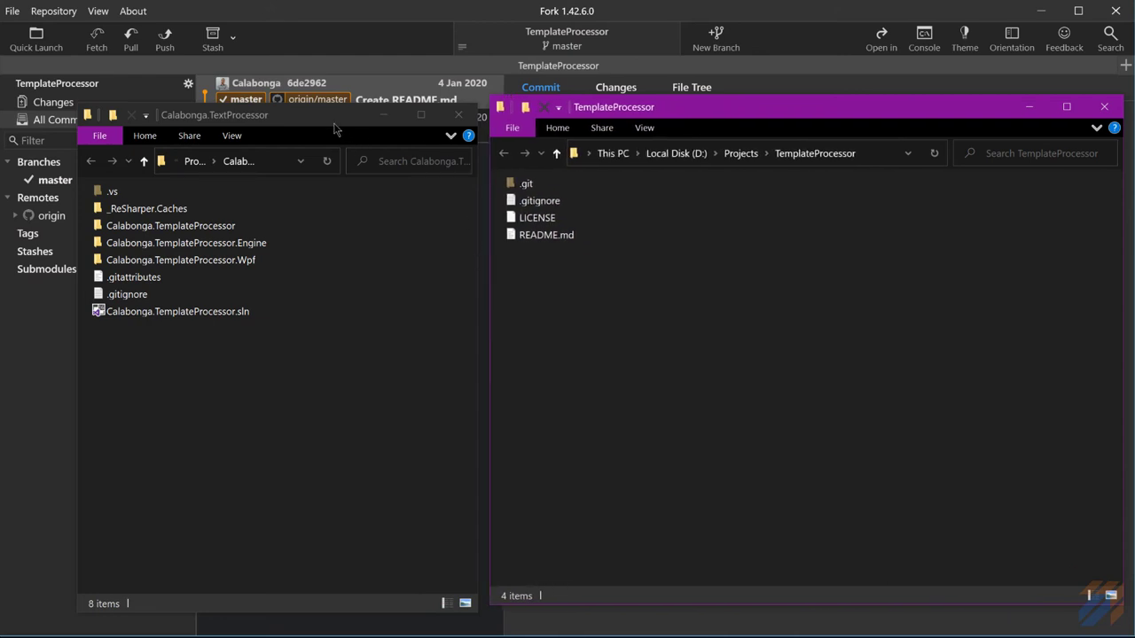
{"action": "left_click_drag", "start_coordinate": [333, 130], "coordinate": [344, 114]}
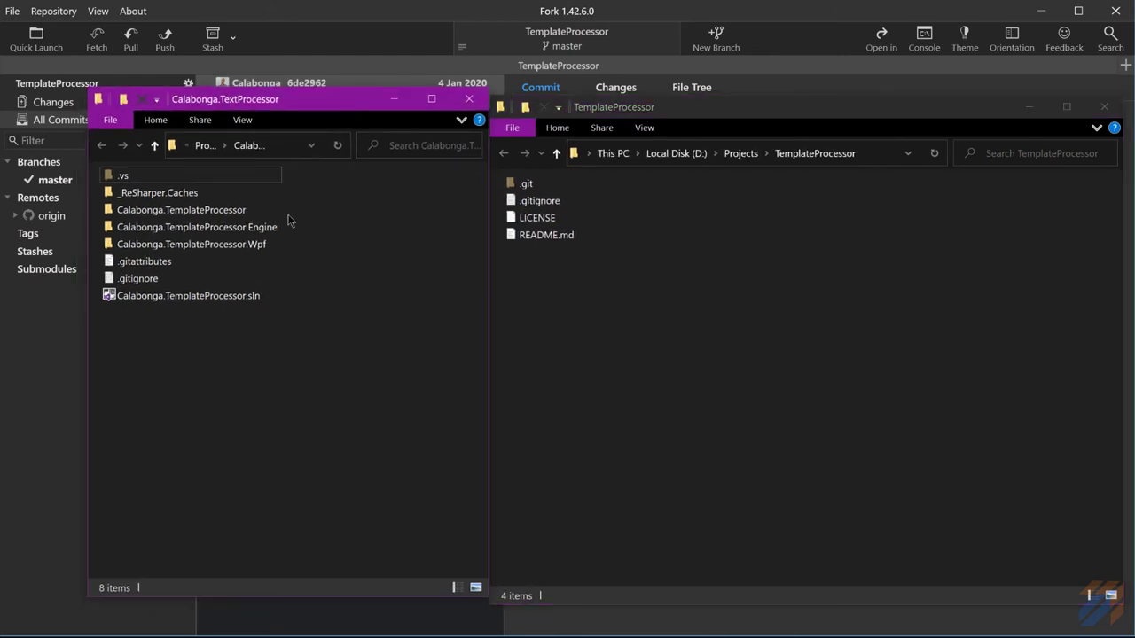
Move the Calabonga.TemplateProcessor, .Engine and .Wpf folders and Calabonga.TemplateProcessor.sln from Calabonga.TextProcessor into the TemplateProcessor folder.
{"action": "left_click", "coordinate": [152, 297]}
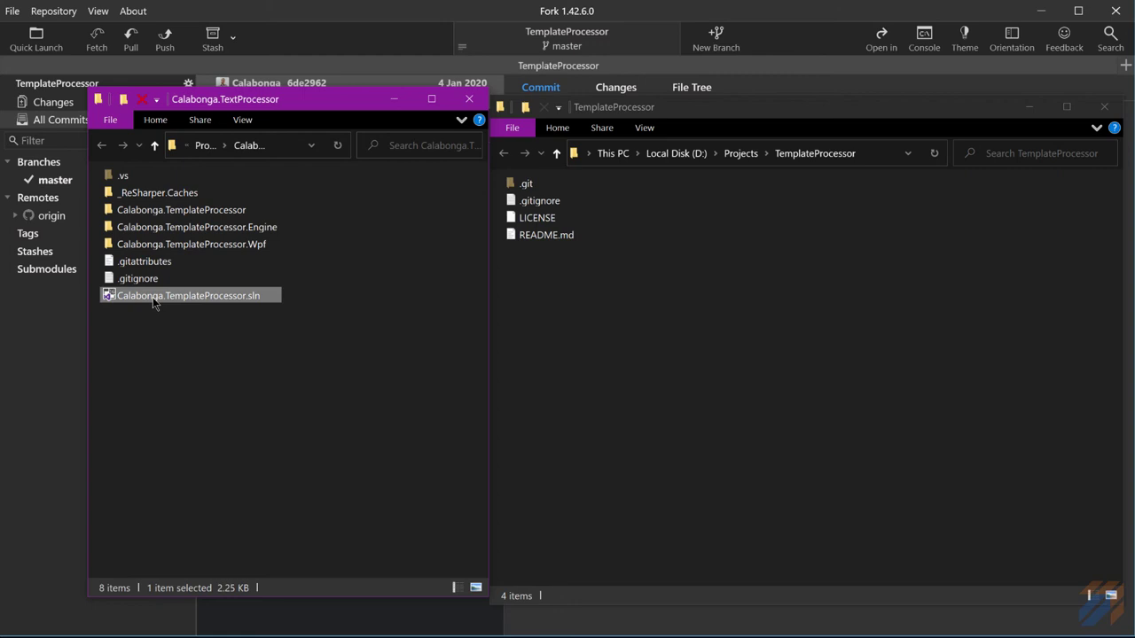
{"action": "left_click", "coordinate": [179, 245]}
{"action": "left_click", "coordinate": [177, 226], "text": "ctrl"}
{"action": "left_click", "coordinate": [188, 213], "text": "ctrl"}
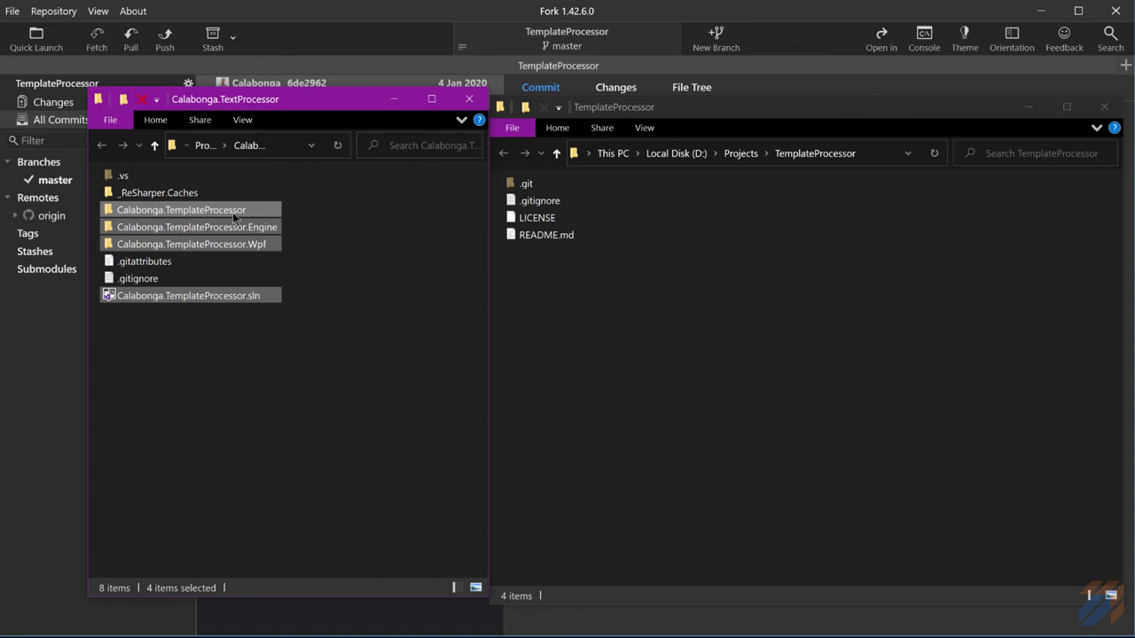
{"action": "left_click_drag", "start_coordinate": [233, 211], "coordinate": [632, 306]}
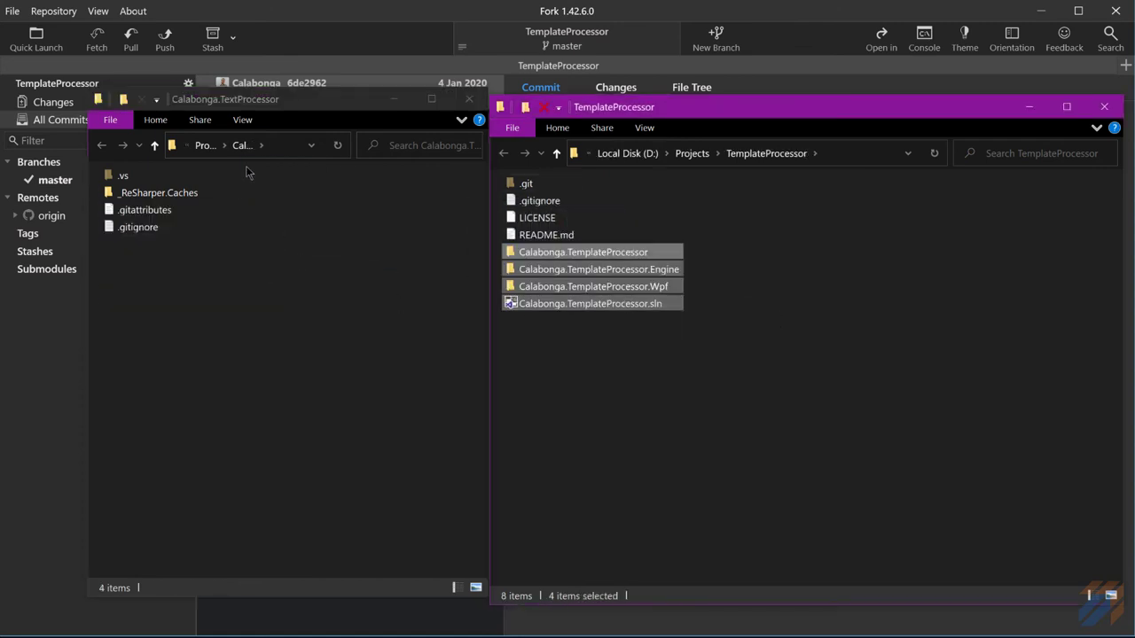
Try to delete the old Calabonga.TextProcessor folder from D:\Projects.
{"action": "left_click", "coordinate": [244, 103]}
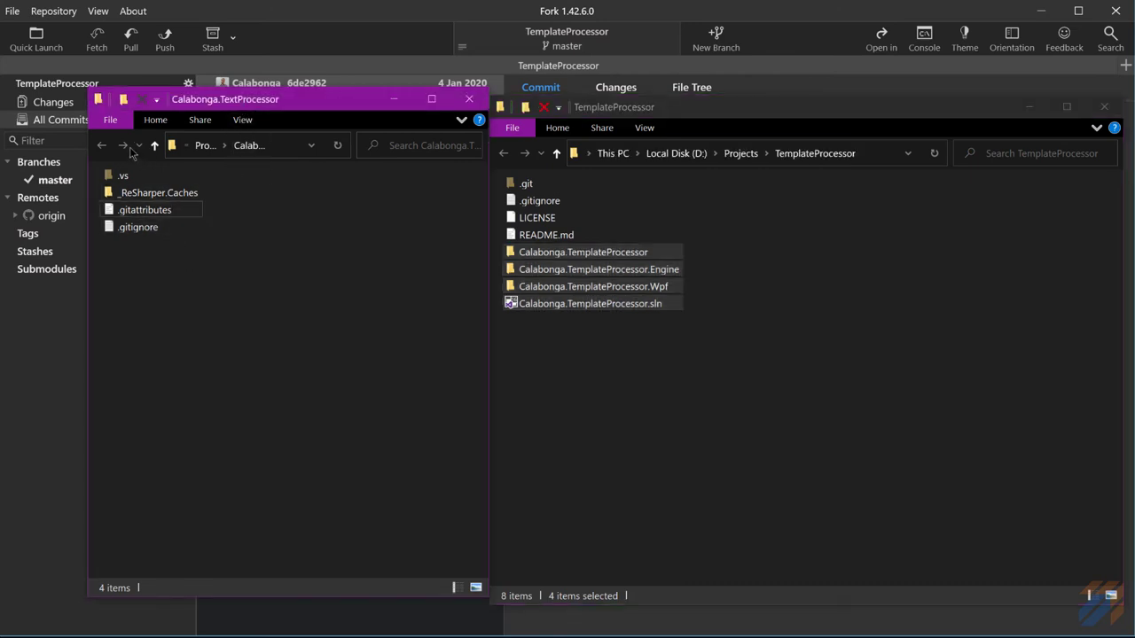
{"action": "left_click_drag", "start_coordinate": [489, 225], "coordinate": [853, 226]}
{"action": "left_click", "coordinate": [336, 145]}
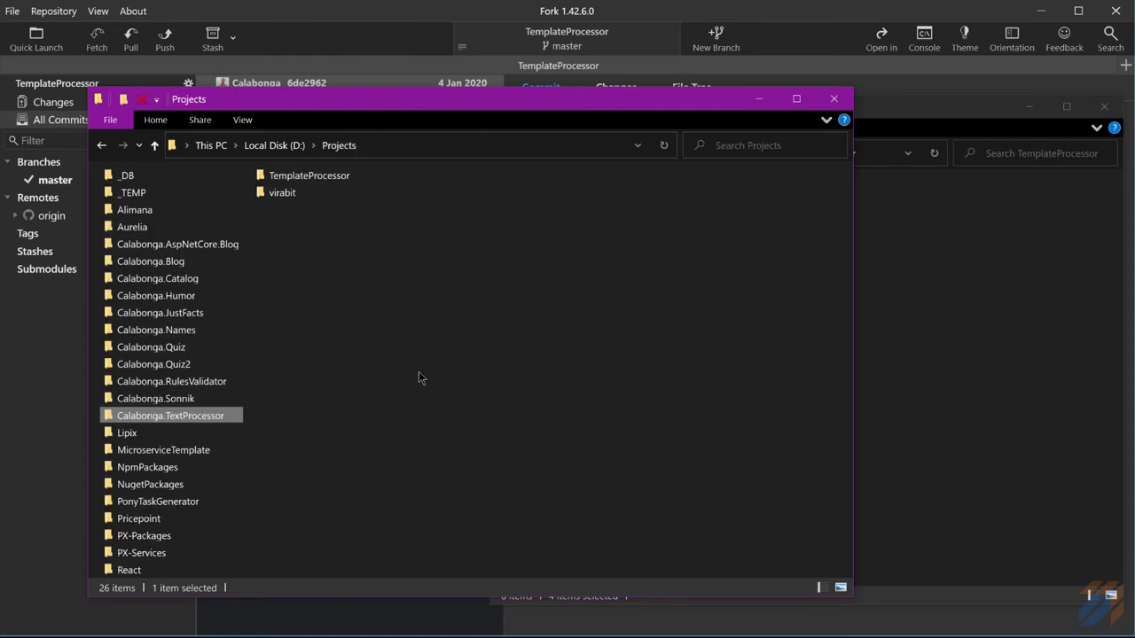
{"action": "right_click", "coordinate": [208, 422]}
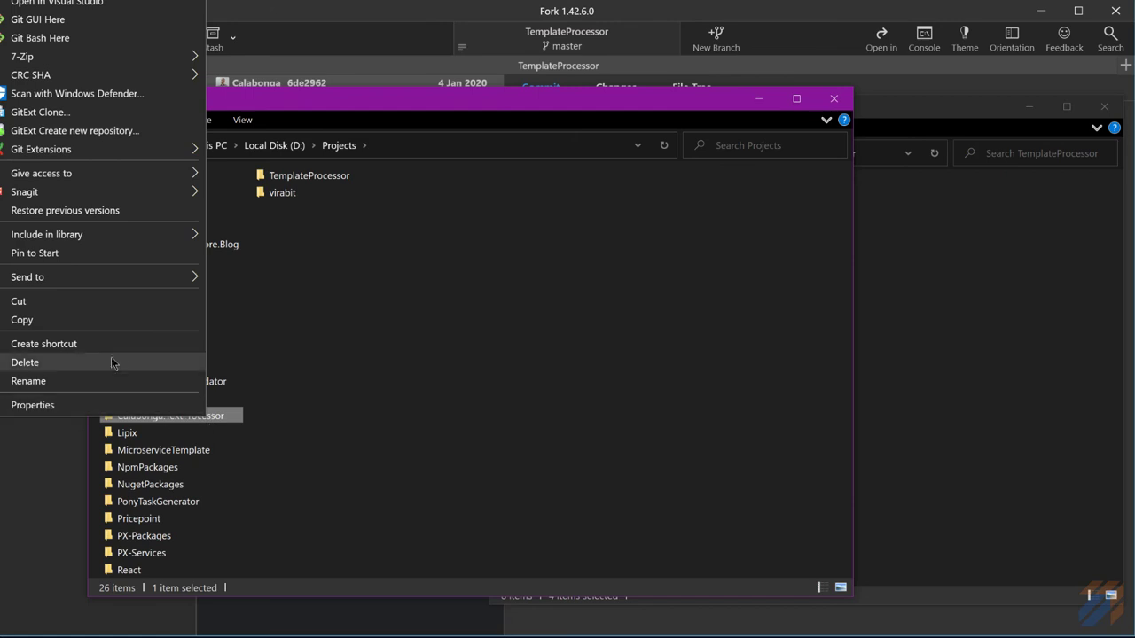
{"action": "left_click", "coordinate": [26, 362]}
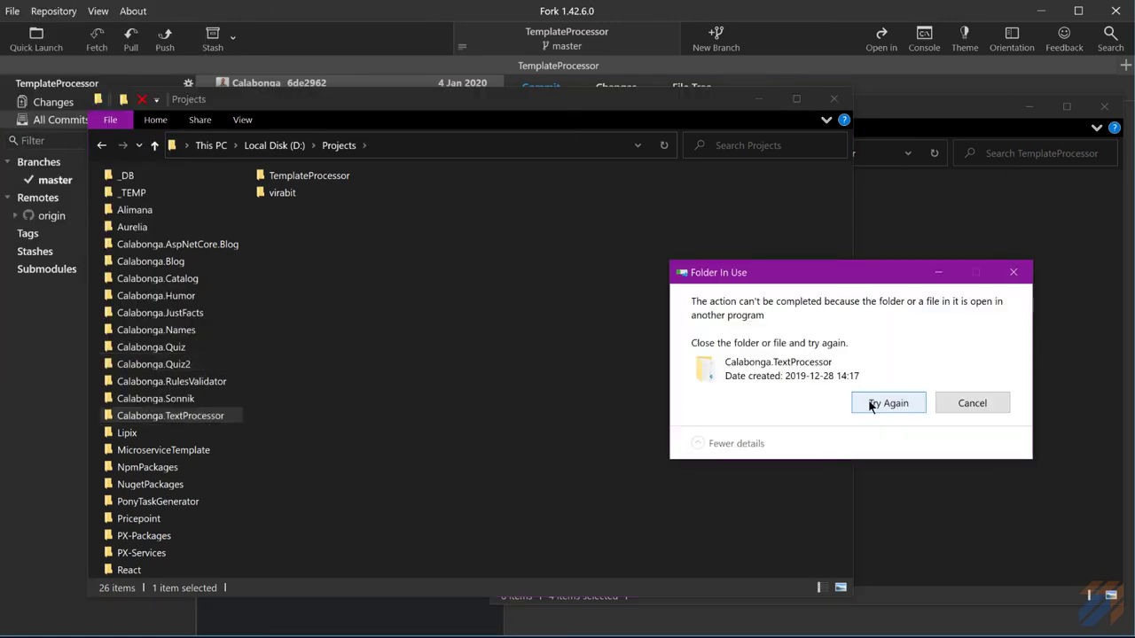